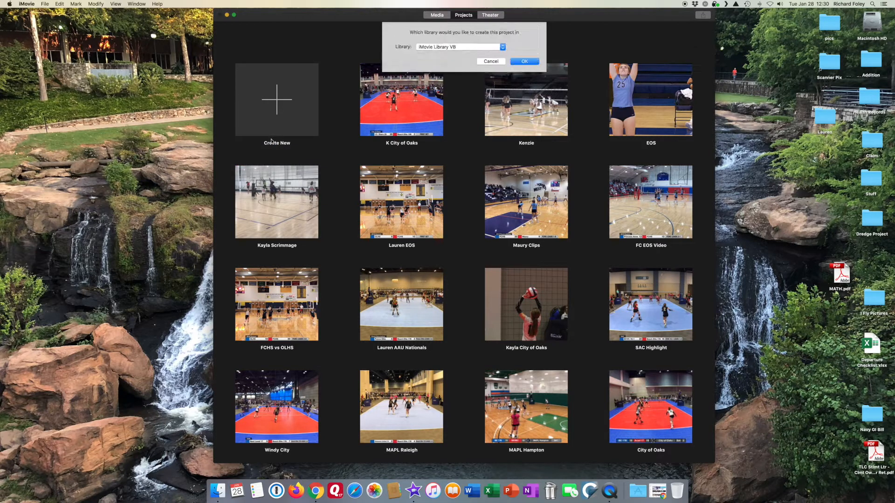
- Choose iMovie Library VB as the library for the new project and create it
{"action": "left_click", "coordinate": [503, 47]}
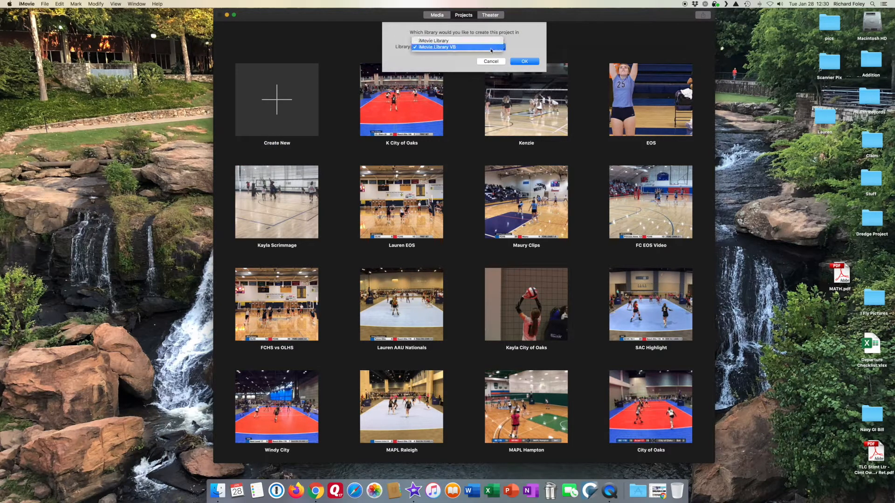
{"action": "left_click", "coordinate": [483, 47]}
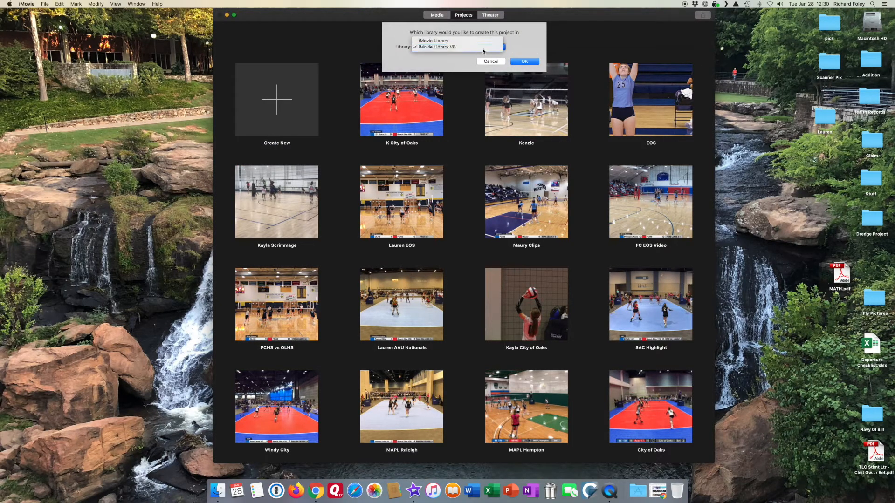
{"action": "left_click", "coordinate": [526, 61]}
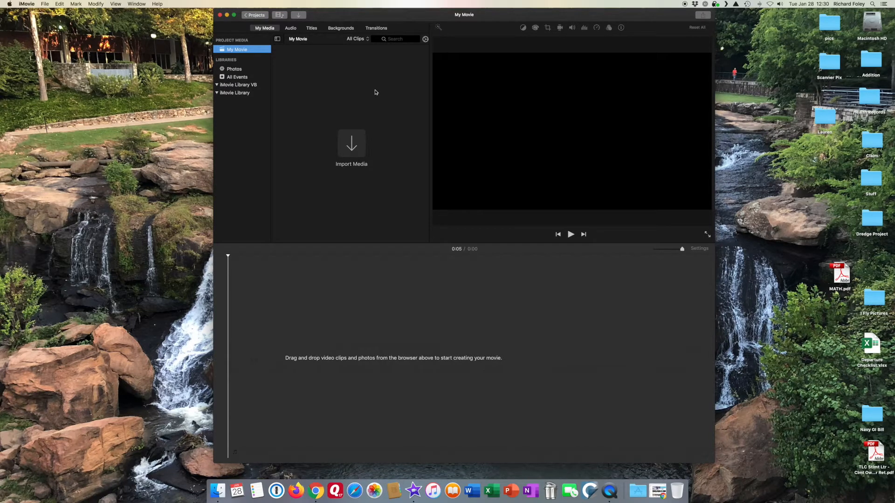
- Import the video 4k for imovie.mov from the Volleyball folder into the project media
{"action": "left_click", "coordinate": [353, 144]}
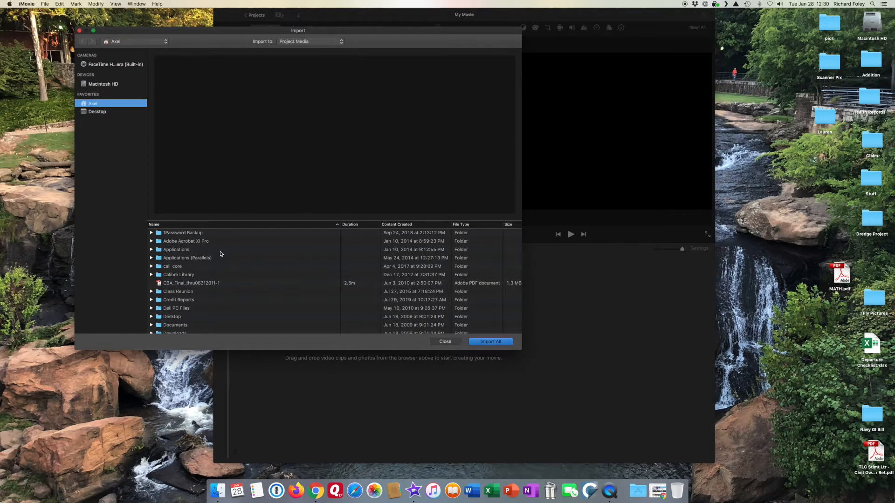
{"action": "scroll", "coordinate": [220, 254], "scroll_direction": "down", "scroll_amount": 1}
{"action": "scroll", "coordinate": [199, 287], "scroll_direction": "down", "scroll_amount": 15}
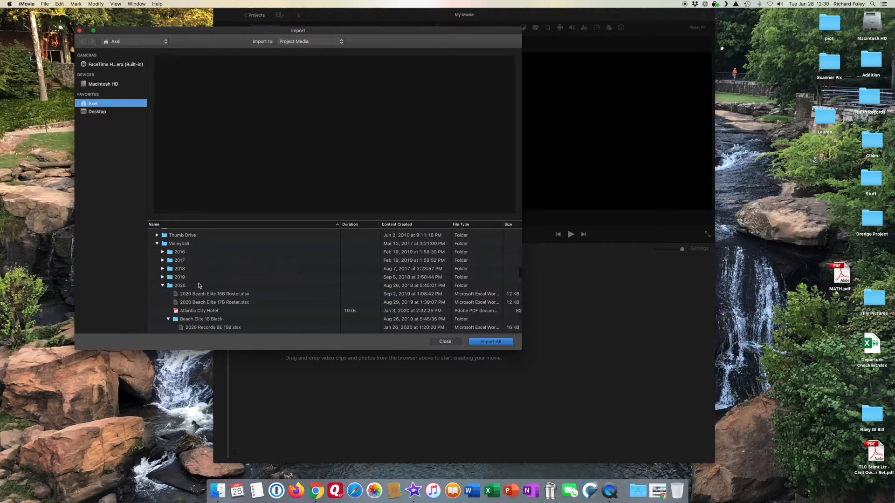
{"action": "scroll", "coordinate": [199, 285], "scroll_direction": "down", "scroll_amount": 1}
{"action": "left_click", "coordinate": [163, 271]}
{"action": "scroll", "coordinate": [192, 272], "scroll_direction": "down", "scroll_amount": 2}
{"action": "left_click", "coordinate": [191, 261]}
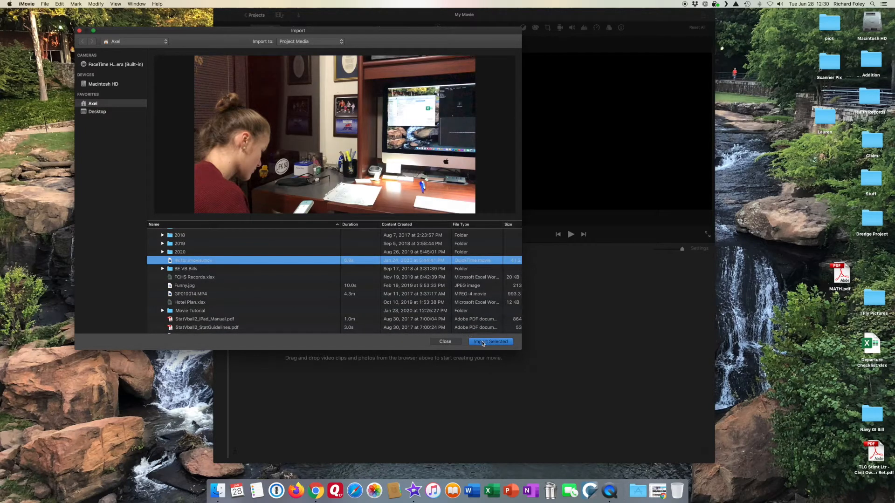
{"action": "left_click", "coordinate": [483, 342]}
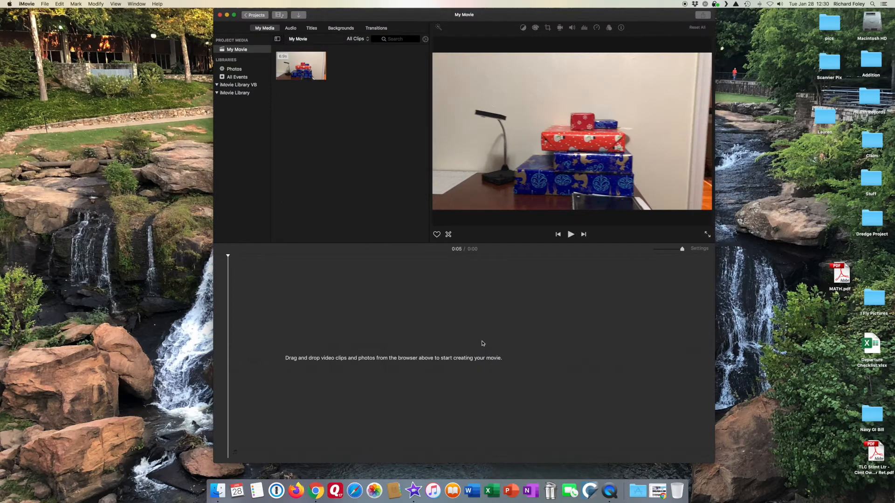
- Add the imported 4K clip to the empty timeline as the first clip
{"action": "left_click_drag", "start_coordinate": [307, 76], "coordinate": [289, 294]}
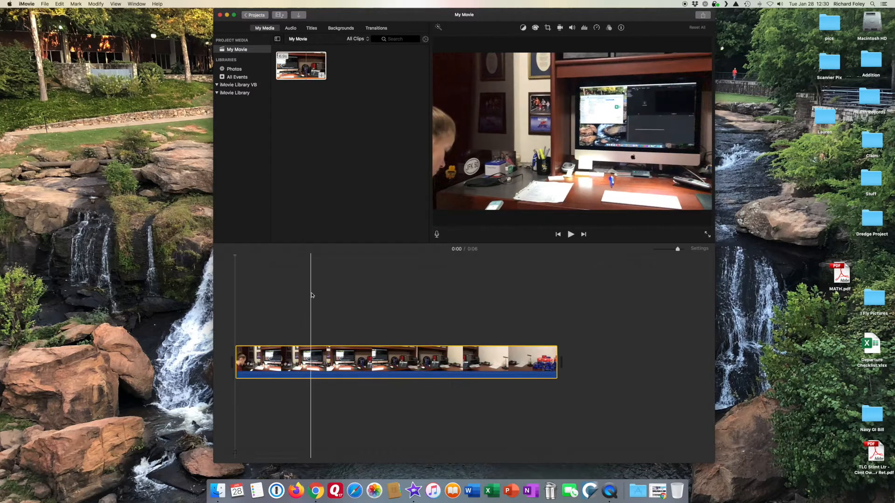
{"action": "left_click_drag", "start_coordinate": [678, 251], "coordinate": [655, 250]}
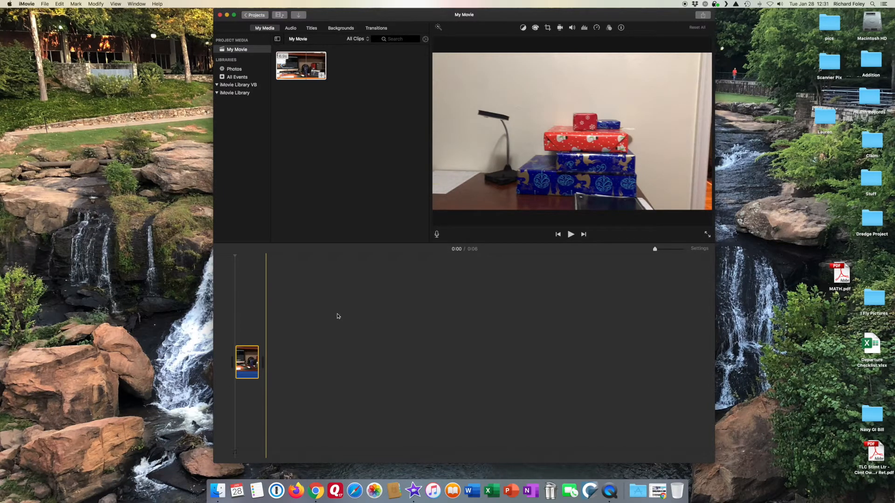
{"action": "left_click", "coordinate": [364, 222]}
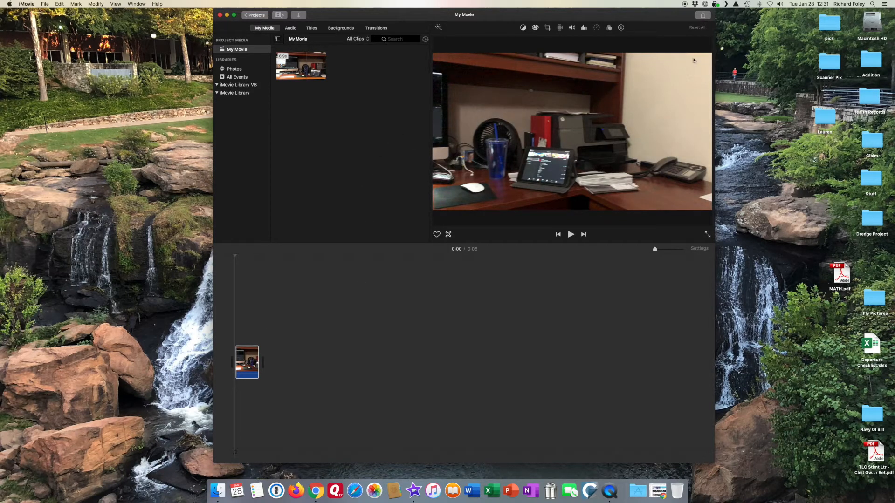
- Check the resolution options for exporting the movie as a file, and close the export settings without exporting
{"action": "left_click", "coordinate": [703, 16]}
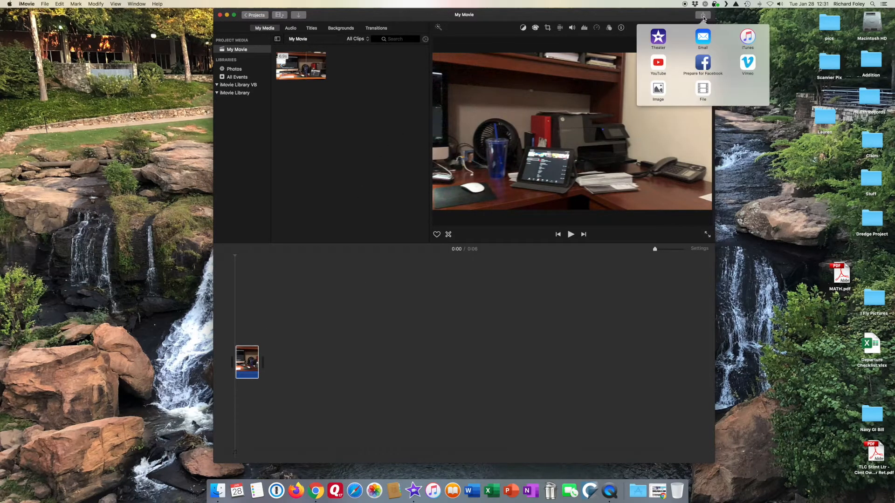
{"action": "left_click", "coordinate": [703, 90]}
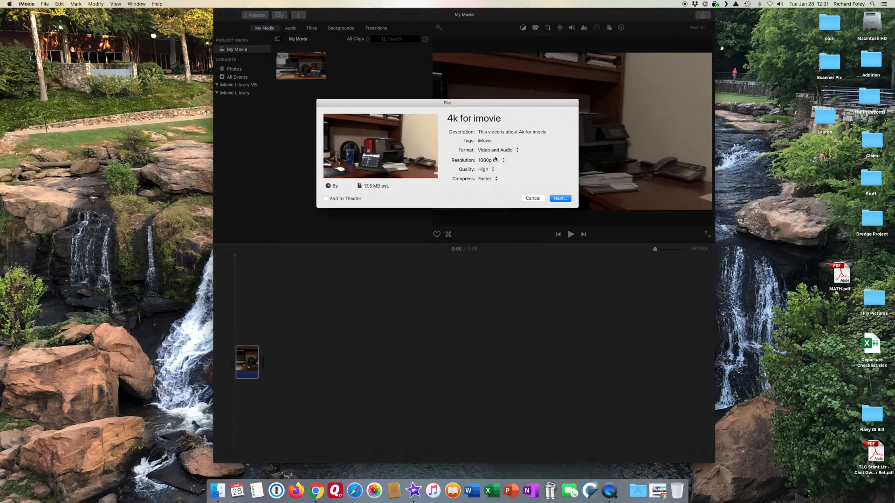
{"action": "left_click", "coordinate": [504, 160]}
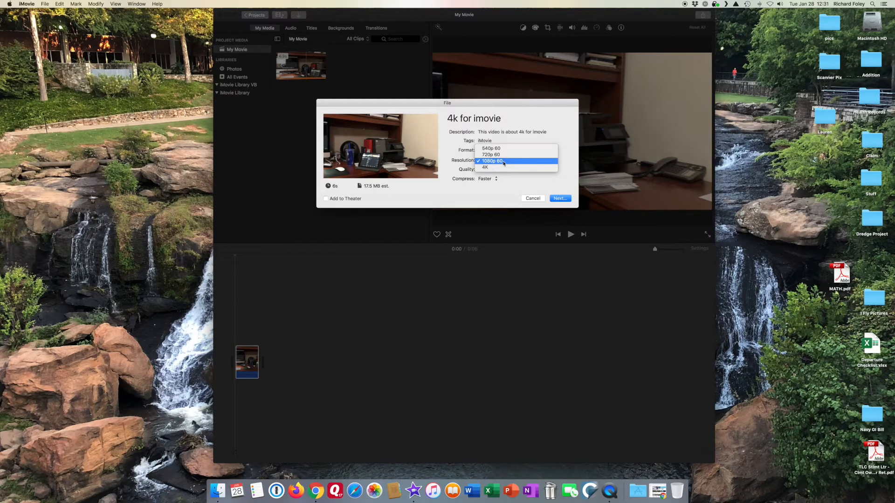
{"action": "left_click", "coordinate": [533, 197]}
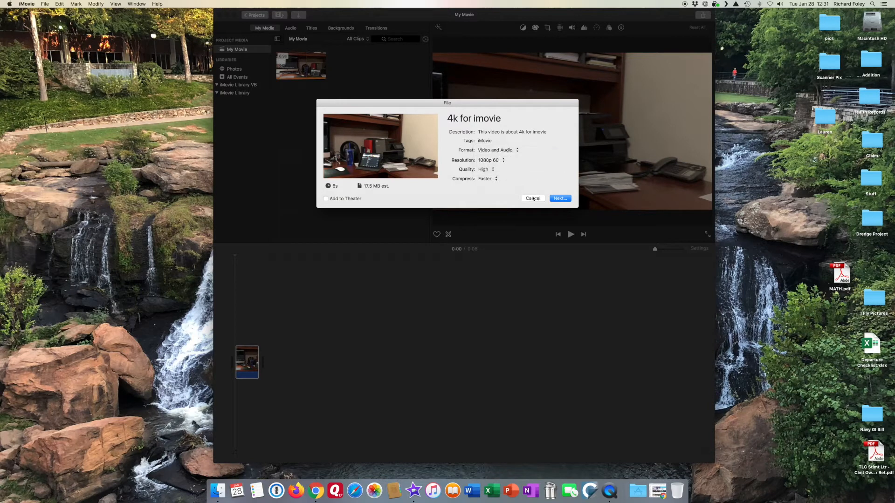
{"action": "left_click", "coordinate": [533, 197]}
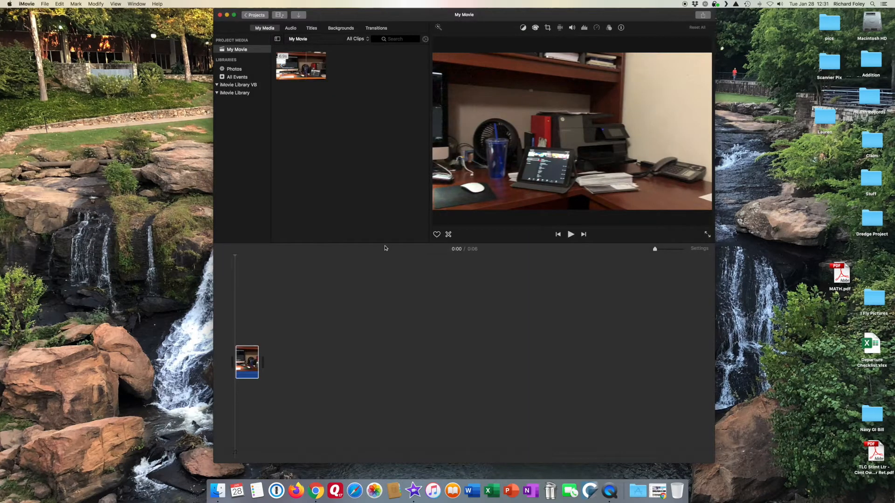
{"action": "left_click", "coordinate": [339, 262]}
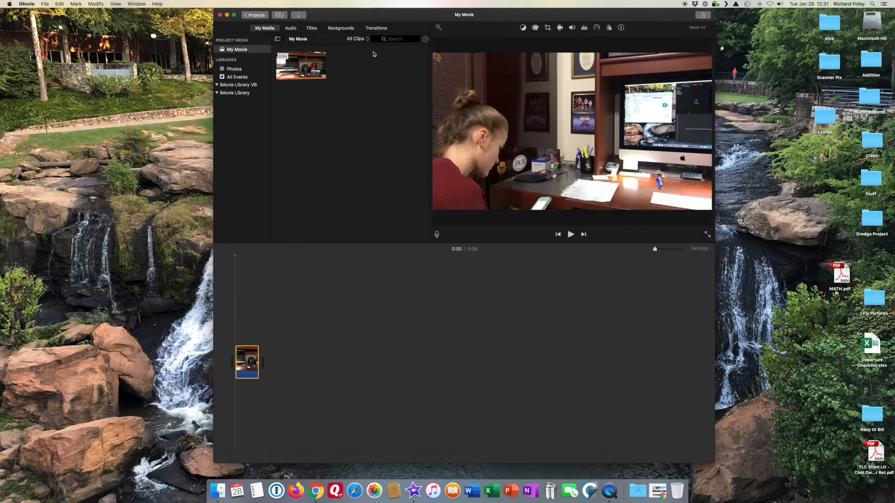
- Add two Centered titles one after the other behind the clip in the timeline
{"action": "left_click", "coordinate": [312, 29]}
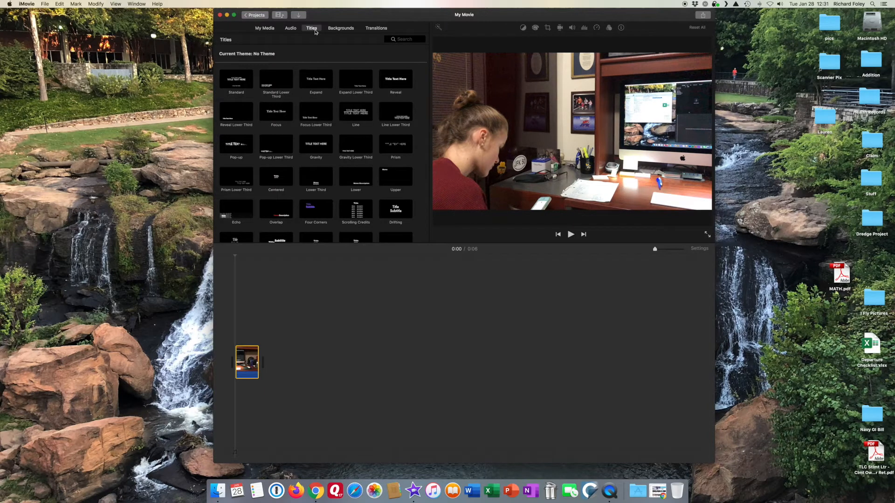
{"action": "left_click", "coordinate": [279, 177]}
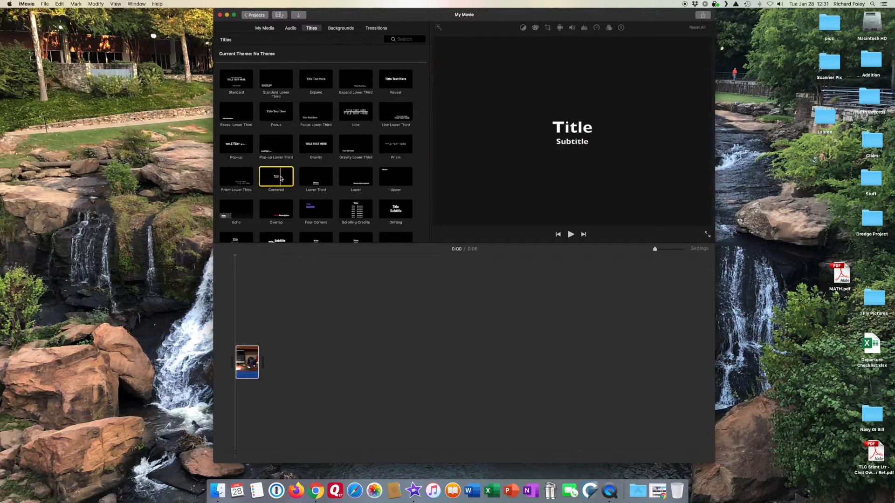
{"action": "left_click_drag", "start_coordinate": [278, 179], "coordinate": [280, 359]}
{"action": "left_click_drag", "start_coordinate": [278, 179], "coordinate": [313, 360]}
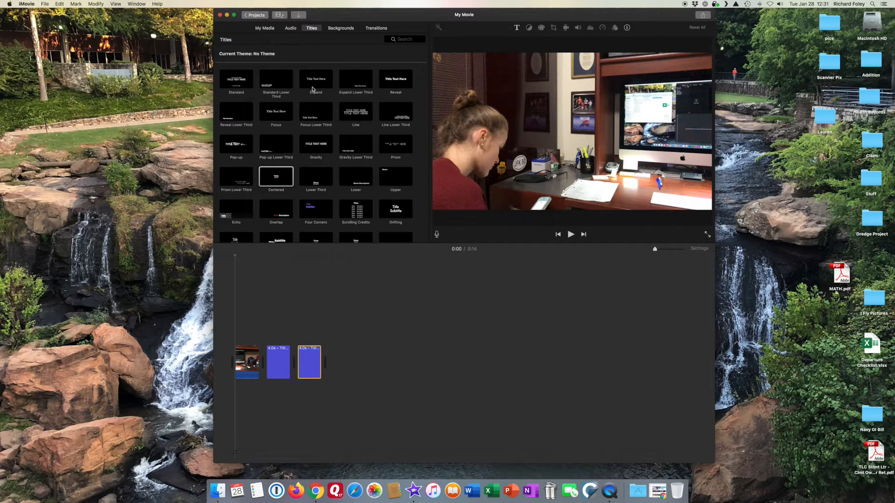
{"action": "left_click", "coordinate": [268, 29]}
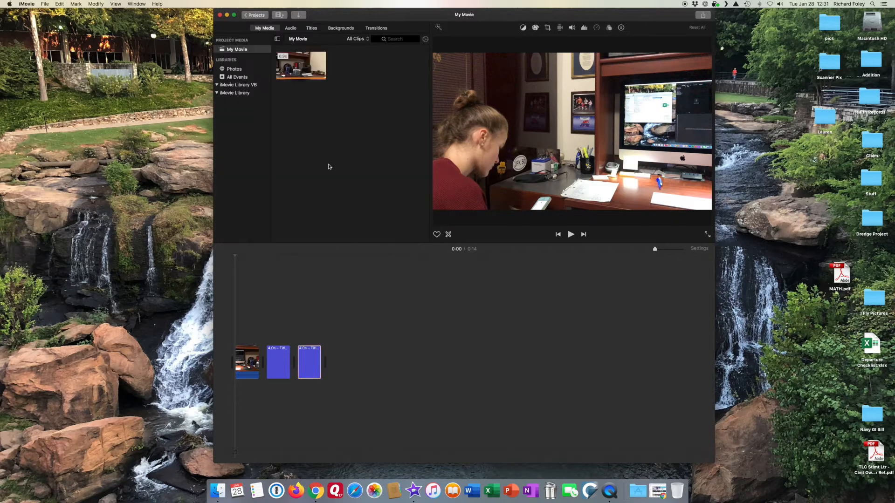
- Replace the text of the first title with "Setting" and that of the second title with "Defense"
{"action": "left_click", "coordinate": [283, 358]}
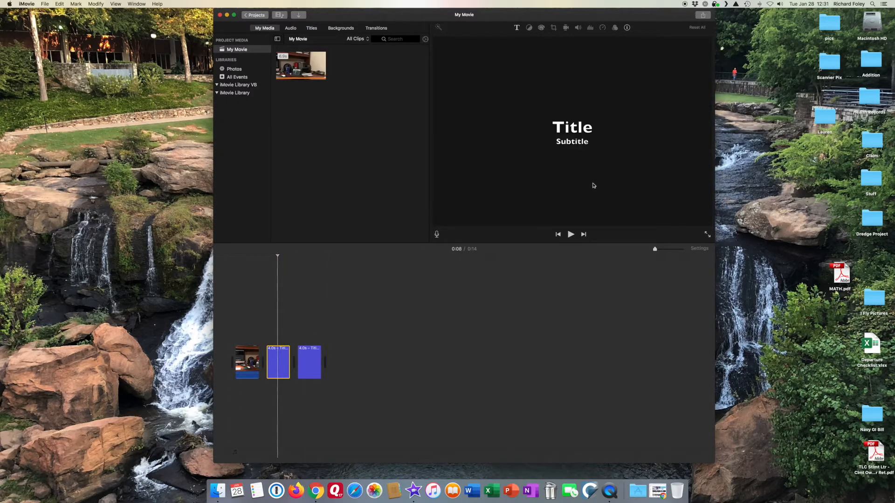
{"action": "double_click", "coordinate": [577, 133]}
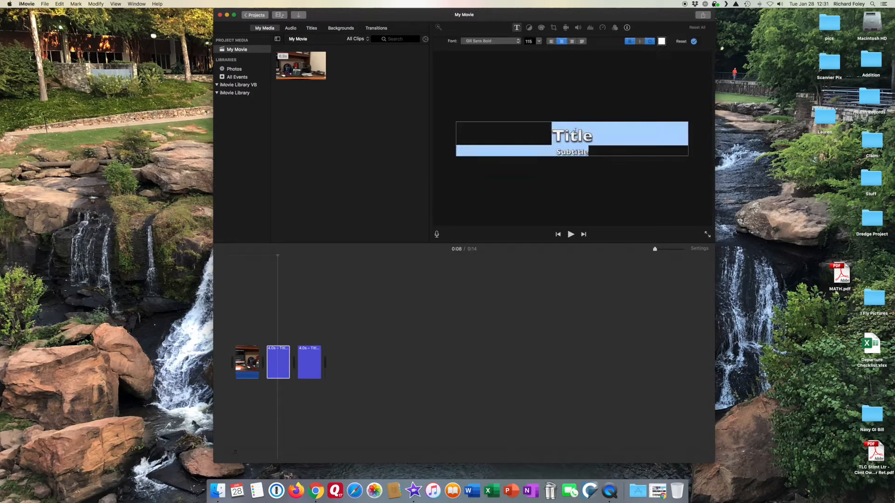
{"action": "type", "text": "Setting"}
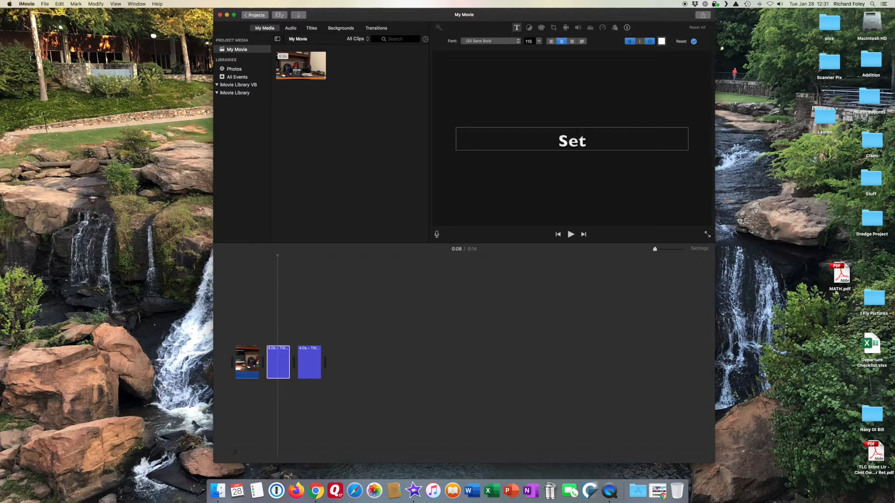
{"action": "left_click", "coordinate": [313, 362]}
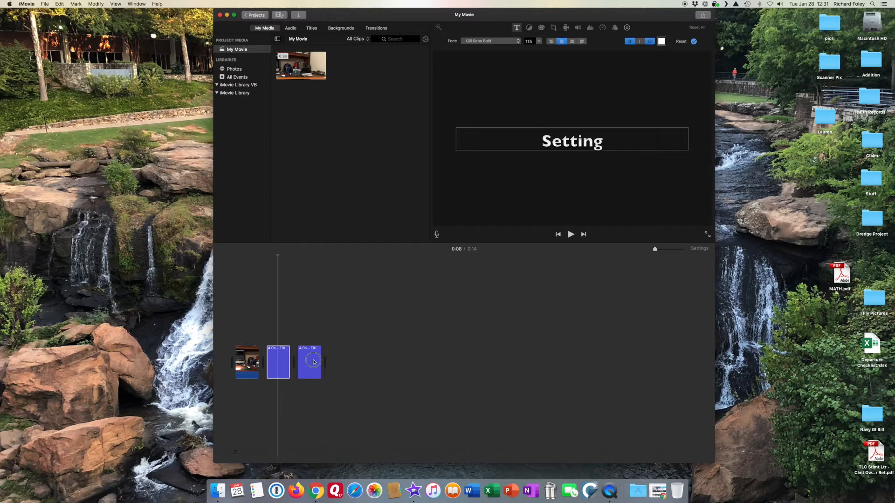
{"action": "type", "text": "Defense"}
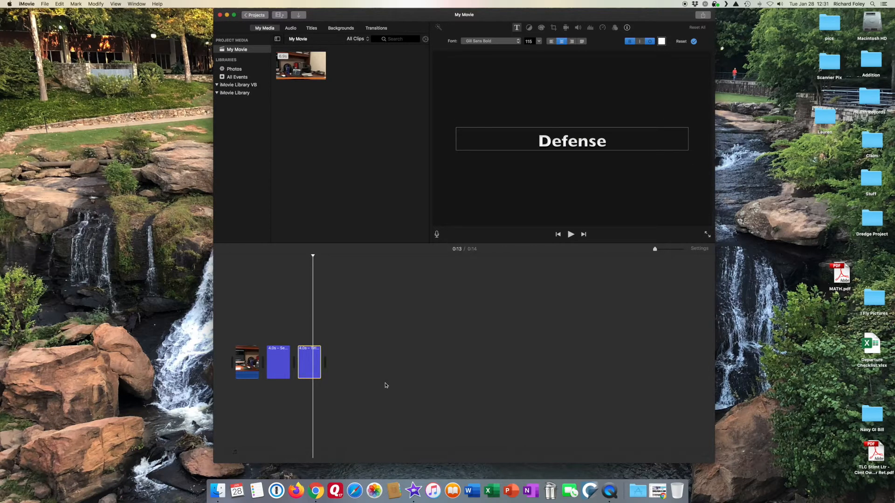
{"action": "left_click", "coordinate": [437, 294]}
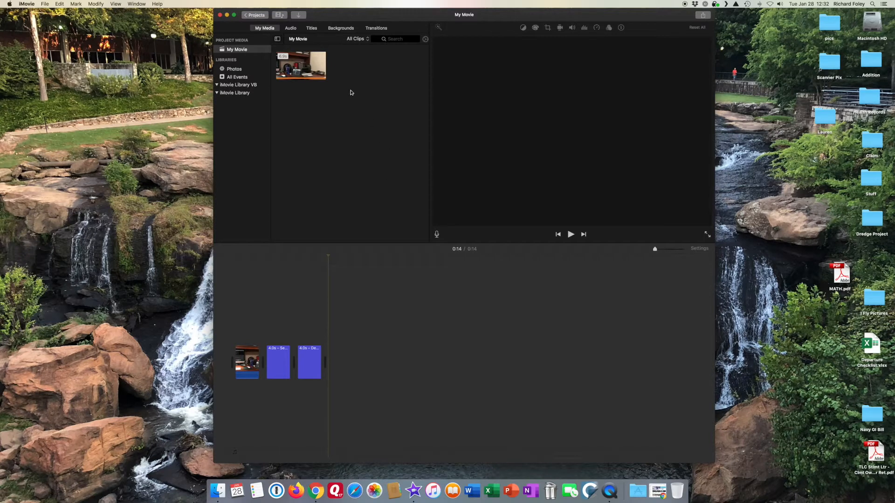
- Start another media import and browse the Volleyball folder's 2020, Beach Elite 17 Black and City of Oaks subfolders to open Day 1
{"action": "left_click", "coordinate": [299, 15]}
{"action": "scroll", "coordinate": [203, 286], "scroll_direction": "down", "scroll_amount": 15}
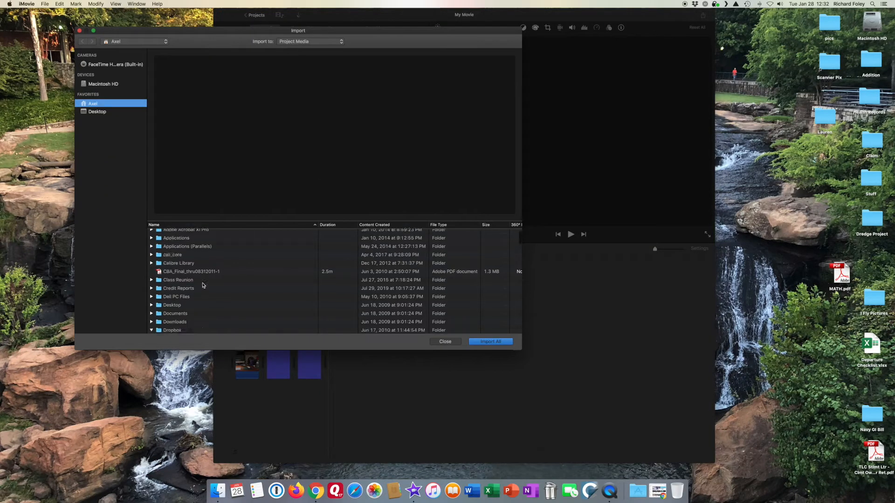
{"action": "scroll", "coordinate": [204, 286], "scroll_direction": "up", "scroll_amount": 3}
{"action": "scroll", "coordinate": [203, 287], "scroll_direction": "down", "scroll_amount": 6}
{"action": "left_click", "coordinate": [163, 281]}
{"action": "scroll", "coordinate": [188, 284], "scroll_direction": "down", "scroll_amount": 2}
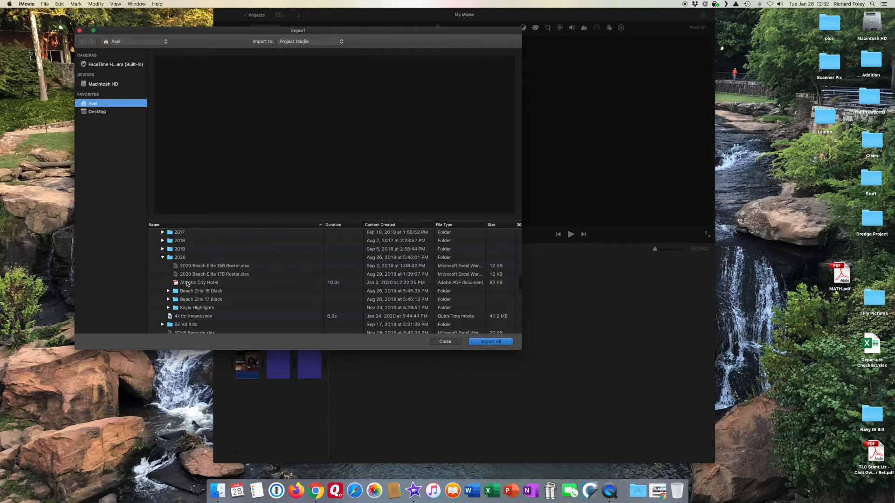
{"action": "scroll", "coordinate": [187, 293], "scroll_direction": "down", "scroll_amount": 1}
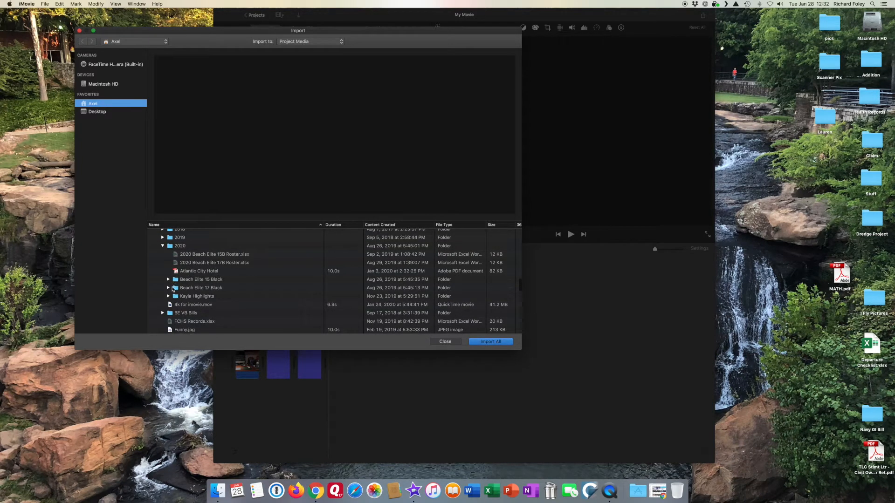
{"action": "left_click", "coordinate": [169, 288]}
{"action": "scroll", "coordinate": [205, 292], "scroll_direction": "down", "scroll_amount": 2}
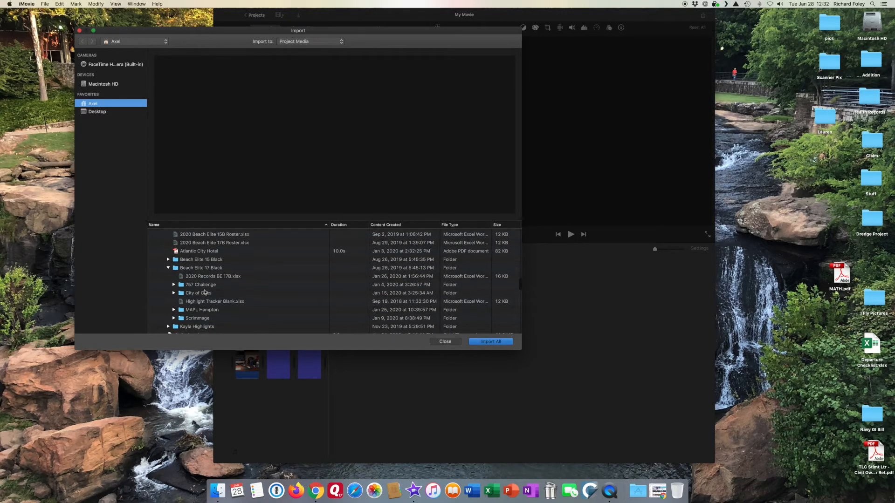
{"action": "left_click", "coordinate": [174, 293]}
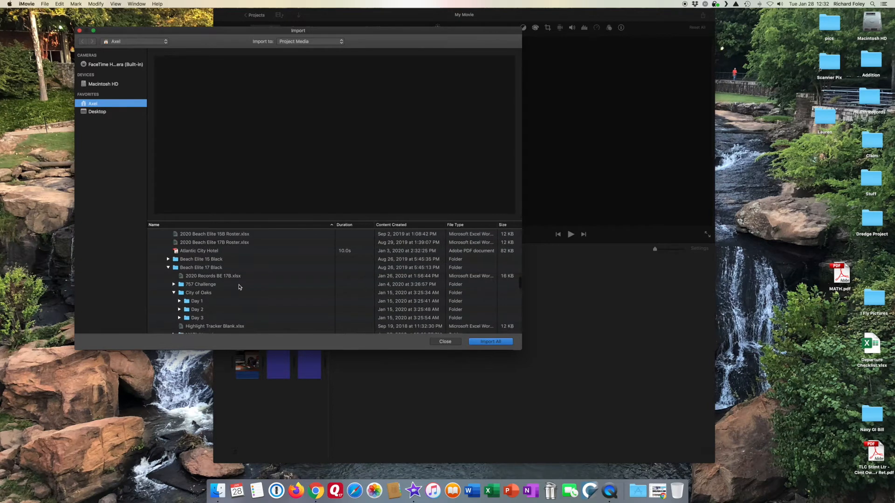
{"action": "scroll", "coordinate": [179, 289], "scroll_direction": "down", "scroll_amount": 2}
{"action": "left_click", "coordinate": [179, 284]}
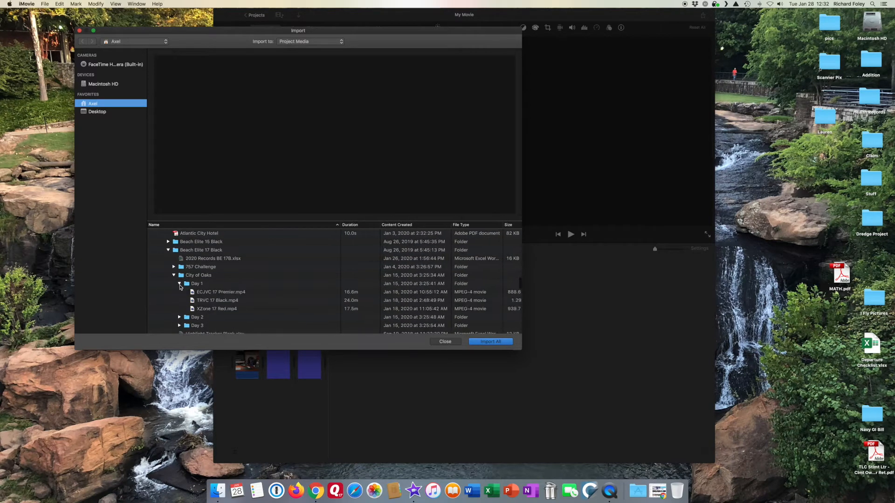
- Import the match videos ECJVC 17 Premier.mp4, TRVC 17 Black.mp4 and XZone 17 Red.mp4 into the project media
{"action": "left_click", "coordinate": [221, 293]}
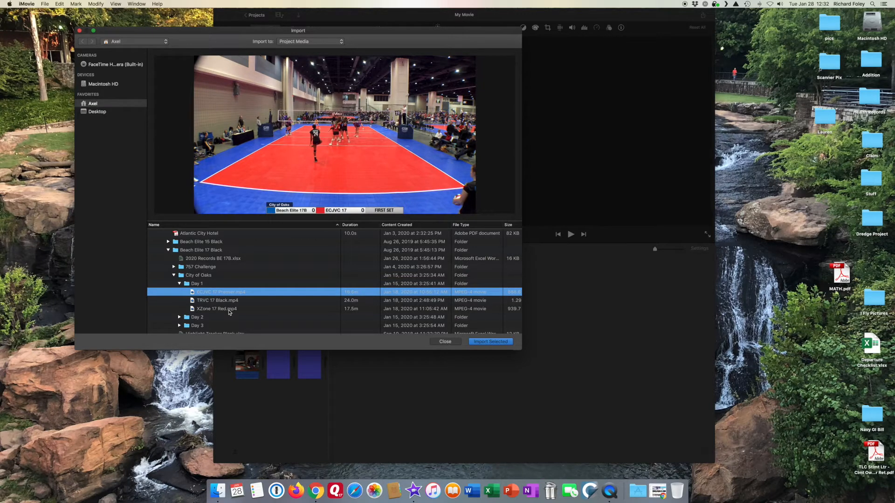
{"action": "left_click", "coordinate": [229, 309], "text": "shift"}
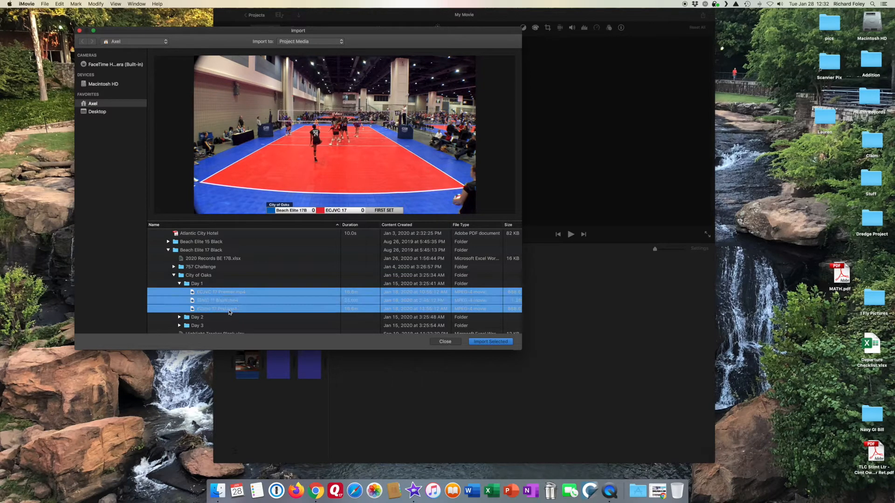
{"action": "left_click", "coordinate": [492, 342]}
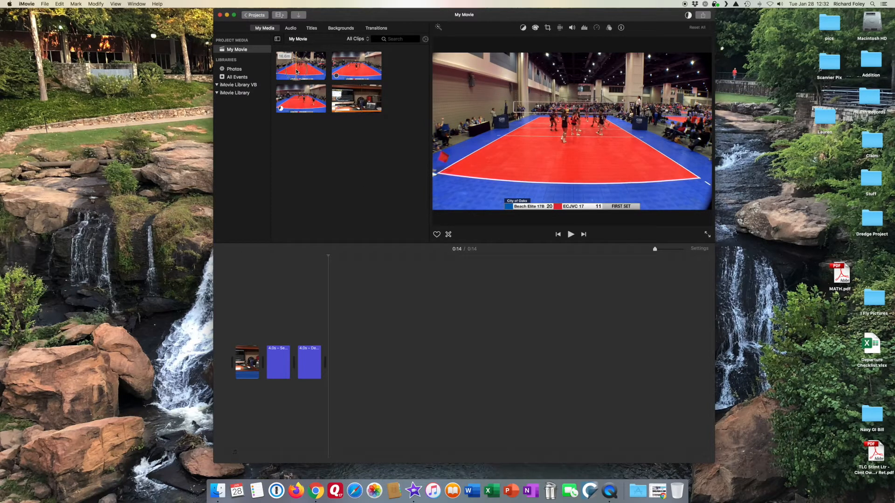
- Append the ECJVC 17 Premier match clip to the end of the timeline and detach its audio
{"action": "left_click_drag", "start_coordinate": [296, 70], "coordinate": [349, 337]}
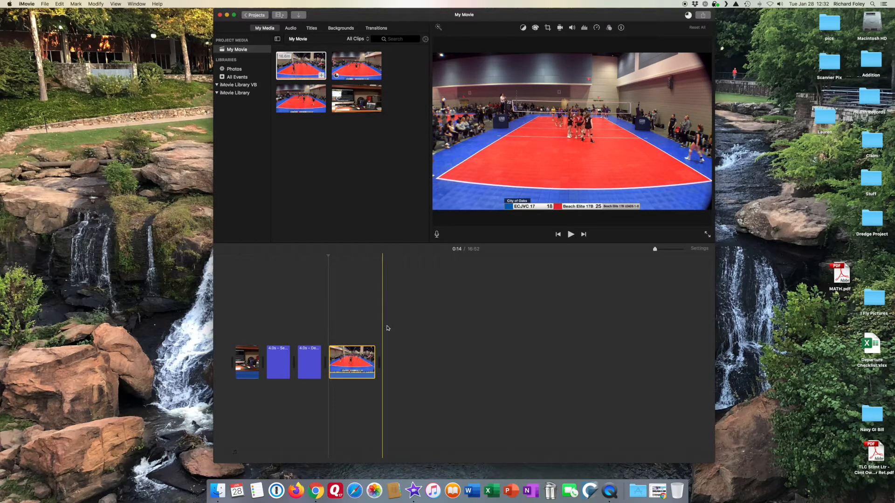
{"action": "left_click", "coordinate": [387, 328]}
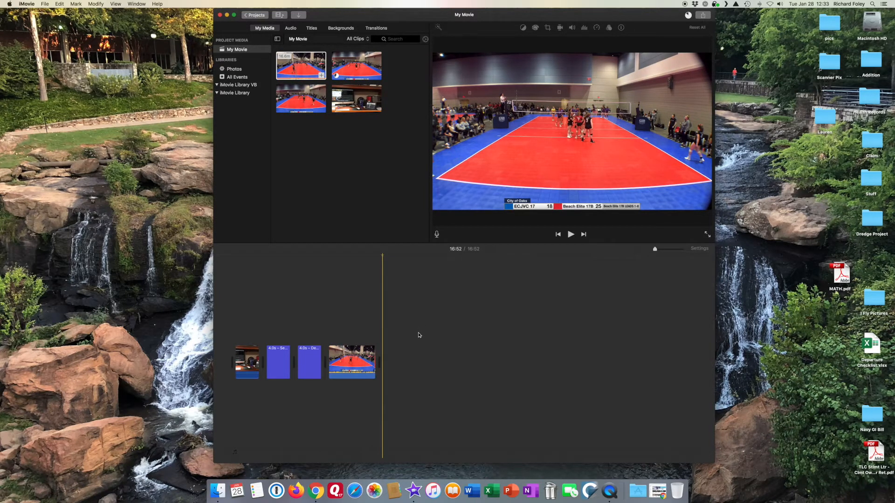
{"action": "left_click", "coordinate": [358, 361]}
{"action": "right_click", "coordinate": [358, 360]}
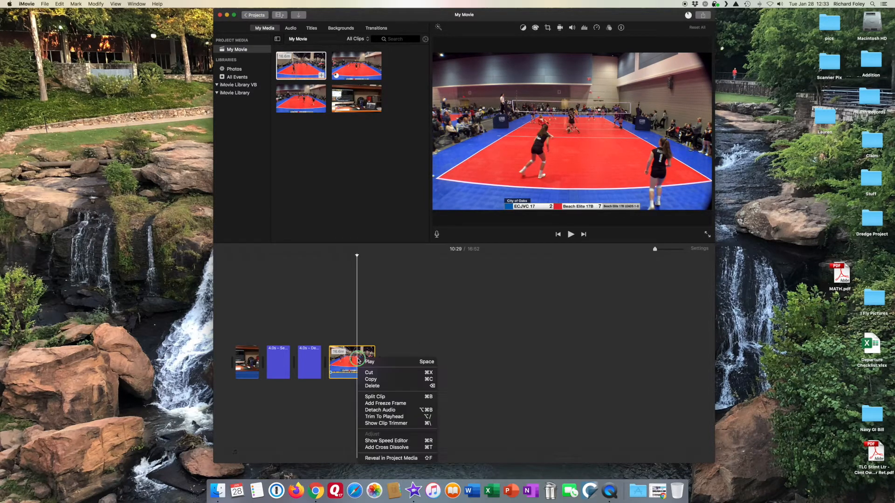
{"action": "left_click", "coordinate": [380, 410]}
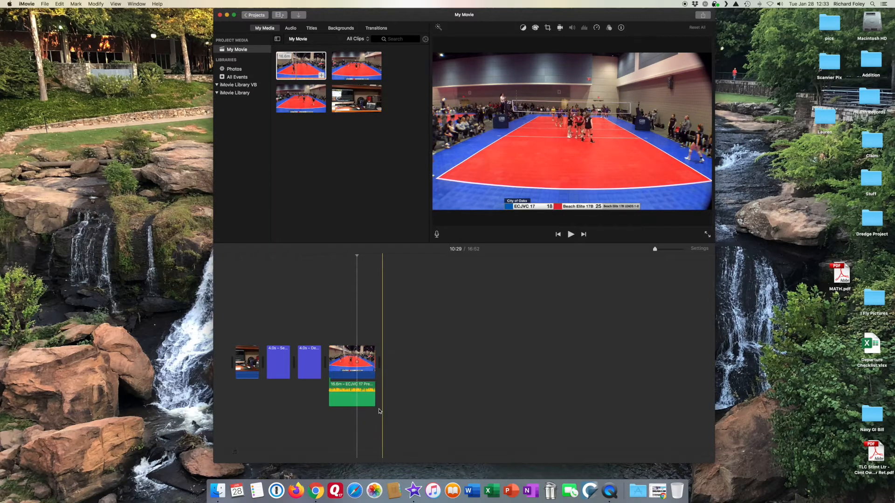
- Delete the detached audio track beneath the match clip
{"action": "left_click", "coordinate": [357, 401]}
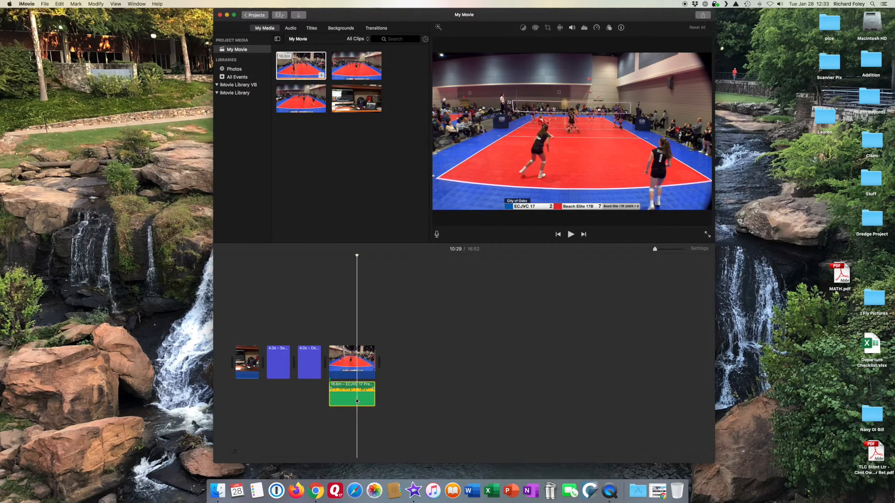
{"action": "key", "text": "Delete"}
{"action": "left_click", "coordinate": [456, 369]}
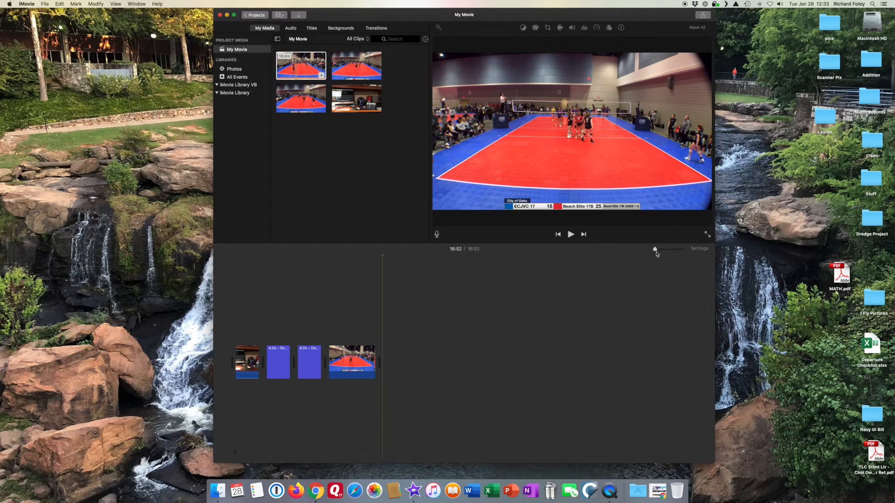
- Find the first-set rally at score 4–2 in the enlarged match clip and place the playhead there at 1:54
{"action": "left_click_drag", "start_coordinate": [655, 250], "coordinate": [664, 250]}
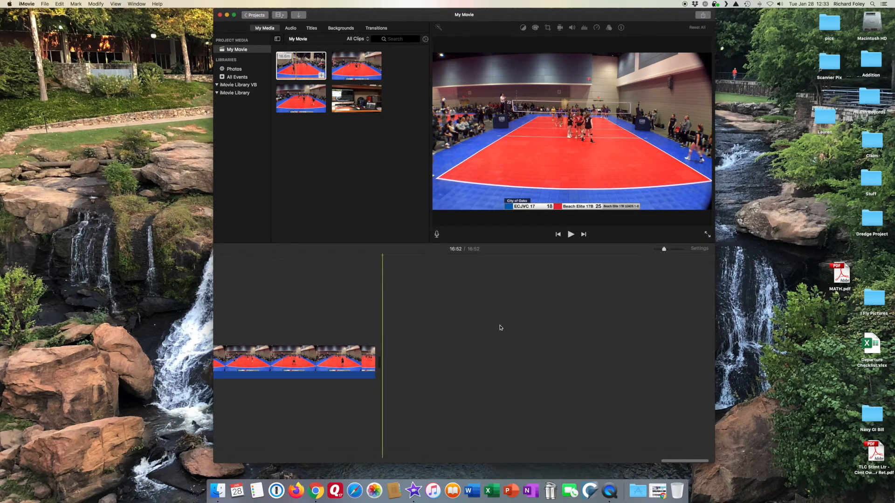
{"action": "scroll", "coordinate": [493, 327], "scroll_direction": "left", "scroll_amount": 10}
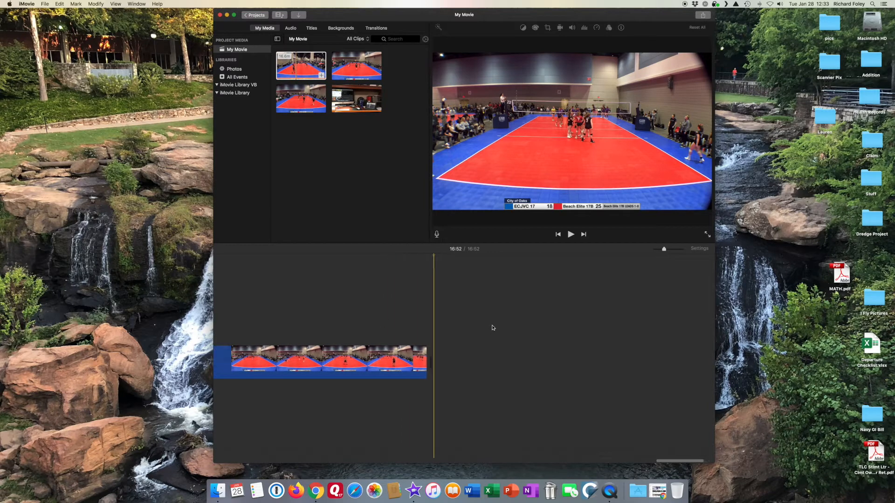
{"action": "scroll", "coordinate": [493, 328], "scroll_direction": "left", "scroll_amount": 15}
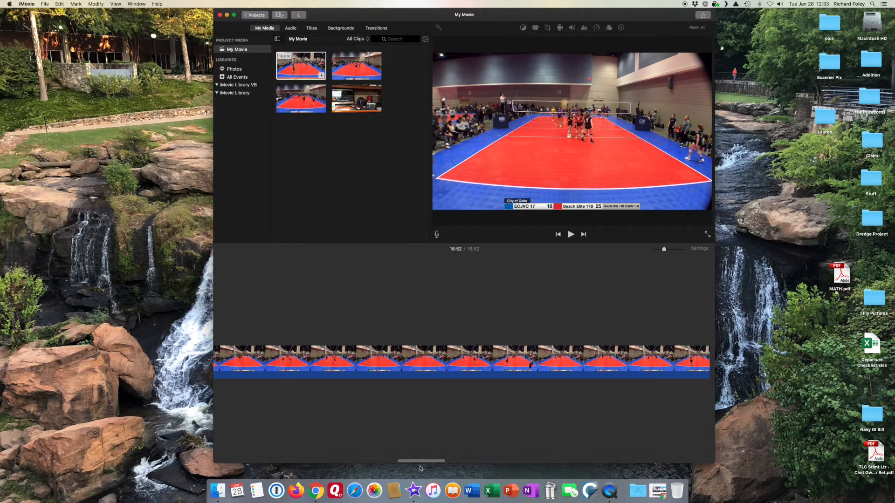
{"action": "scroll", "coordinate": [337, 368], "scroll_direction": "left", "scroll_amount": 8}
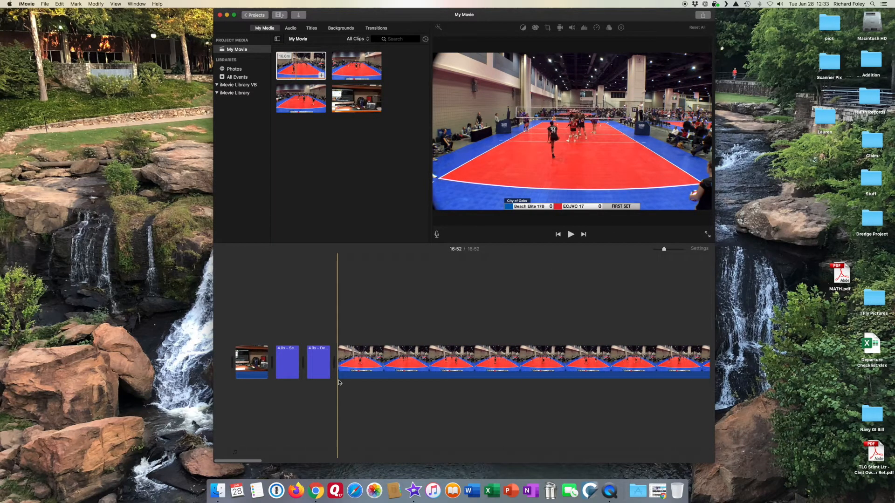
{"action": "left_click", "coordinate": [345, 385]}
{"action": "scroll", "coordinate": [345, 385], "scroll_direction": "right", "scroll_amount": 1}
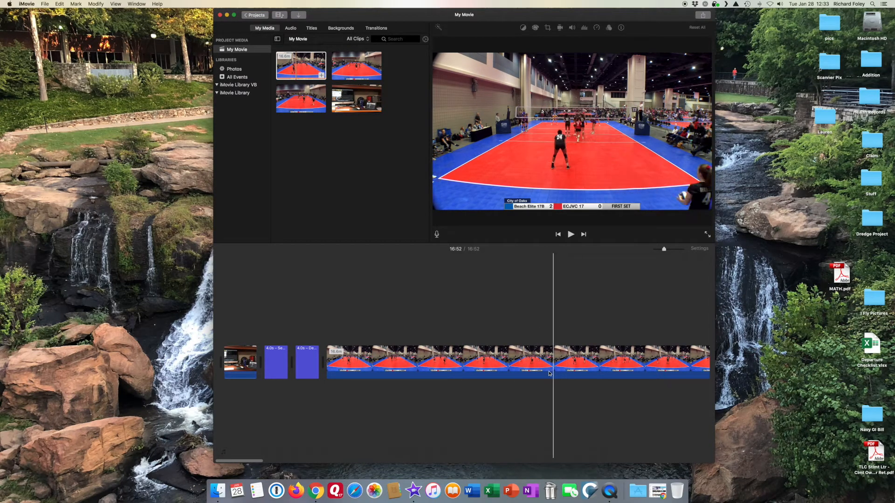
{"action": "scroll", "coordinate": [534, 373], "scroll_direction": "right", "scroll_amount": 5}
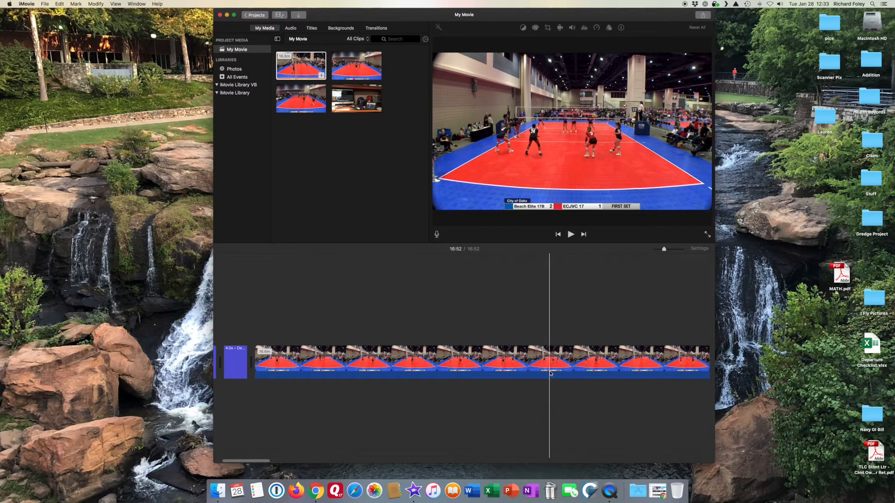
{"action": "scroll", "coordinate": [551, 373], "scroll_direction": "right", "scroll_amount": 3}
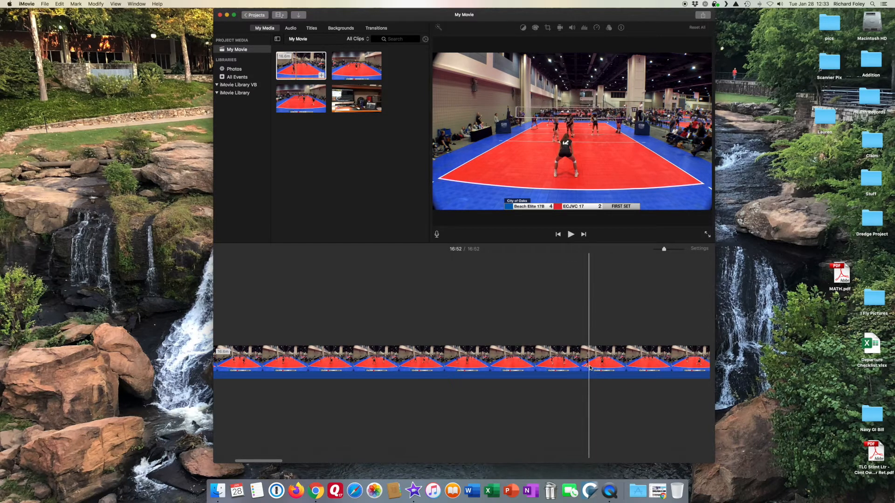
{"action": "left_click", "coordinate": [590, 367]}
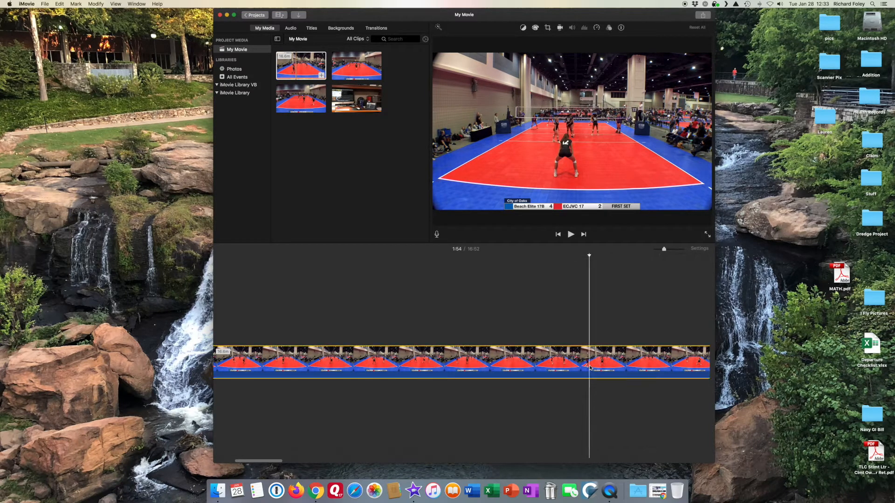
- Trim the start of the match clip up to the marked rally at score 4–2
{"action": "scroll", "coordinate": [541, 400], "scroll_direction": "left", "scroll_amount": 5}
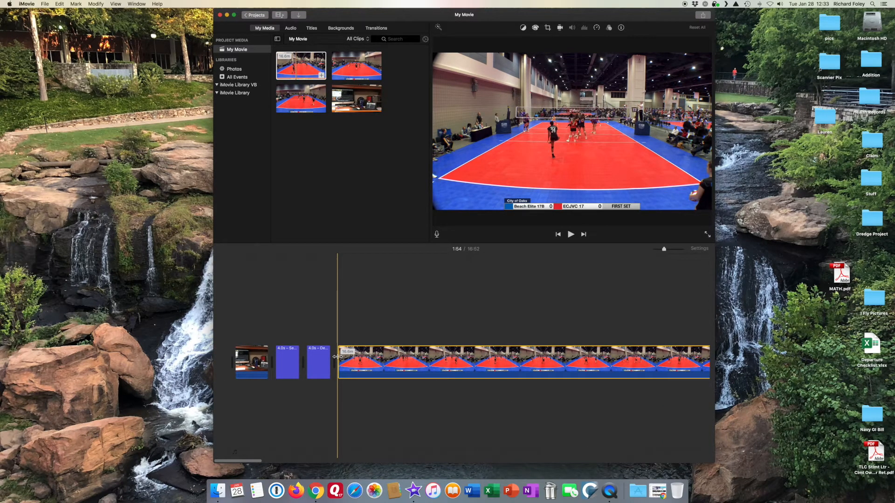
{"action": "left_click_drag", "start_coordinate": [336, 356], "coordinate": [659, 369]}
{"action": "scroll", "coordinate": [660, 369], "scroll_direction": "right", "scroll_amount": 7}
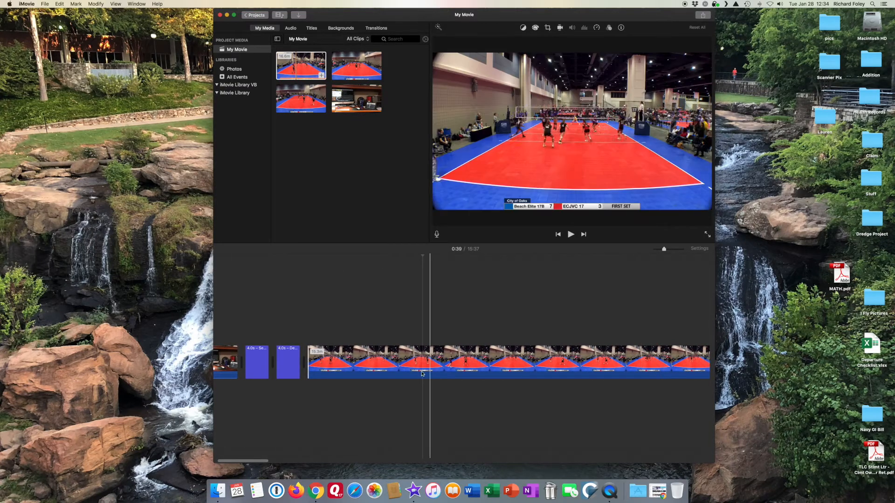
{"action": "left_click_drag", "start_coordinate": [311, 364], "coordinate": [422, 367]}
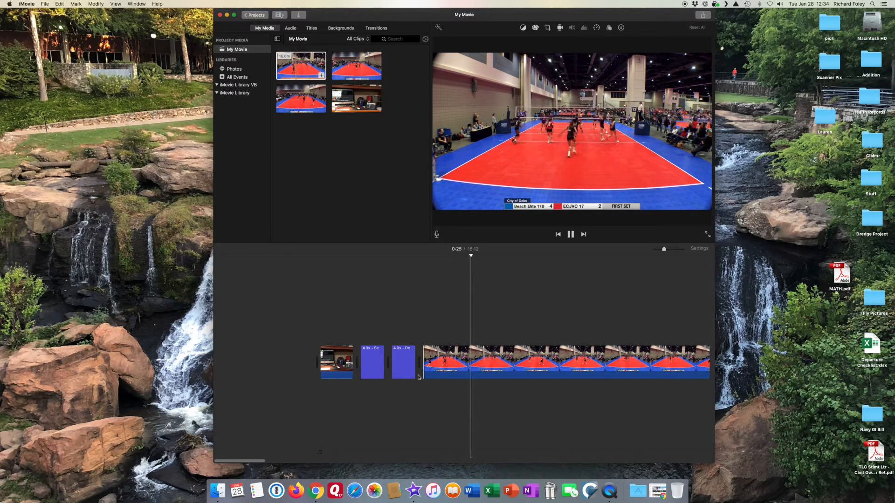
- Split the match clip at 0:27 and trim about 8 seconds off the start of the first segment
{"action": "key", "text": "space"}
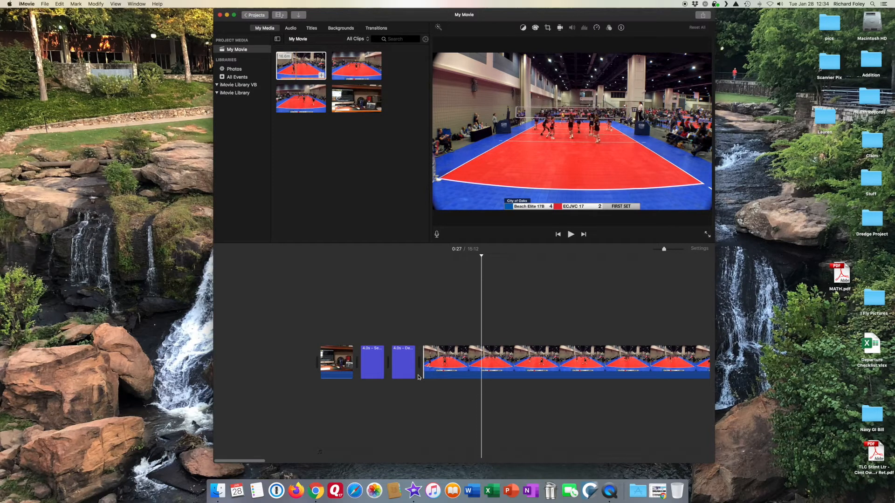
{"action": "key", "text": "super+b"}
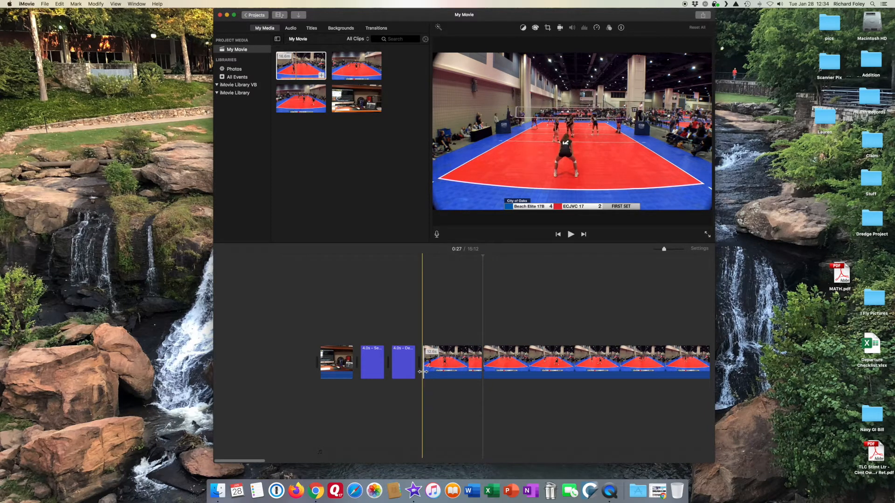
{"action": "key", "text": "space"}
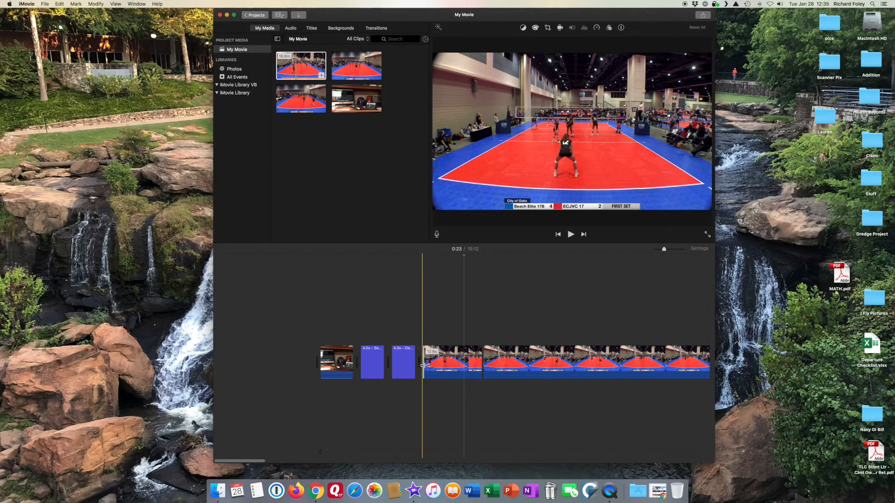
{"action": "left_click_drag", "start_coordinate": [425, 367], "coordinate": [478, 366]}
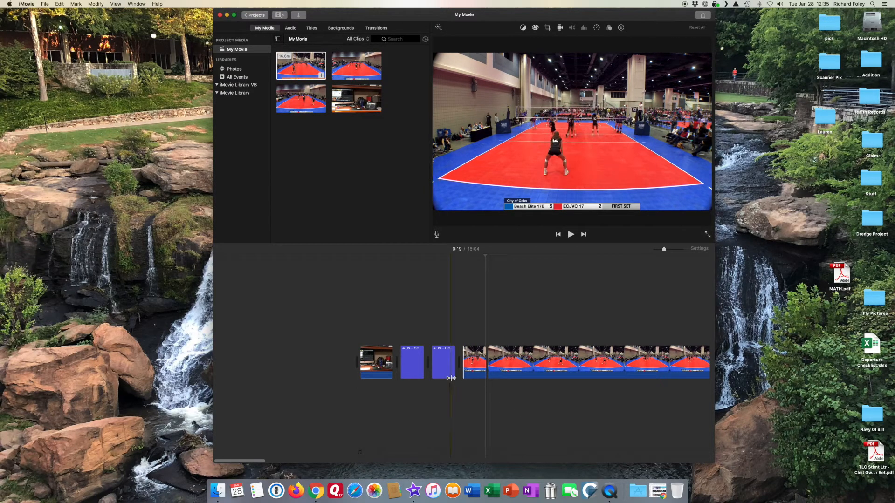
{"action": "mouse_move", "coordinate": [463, 365]}
{"action": "left_mouse_down"}
{"action": "mouse_move", "coordinate": [398, 369]}
{"action": "mouse_move", "coordinate": [465, 369]}
{"action": "left_mouse_up"}
- Move the short rally segment between the Setting and Defense titles
{"action": "scroll", "coordinate": [466, 395], "scroll_direction": "right", "scroll_amount": 3}
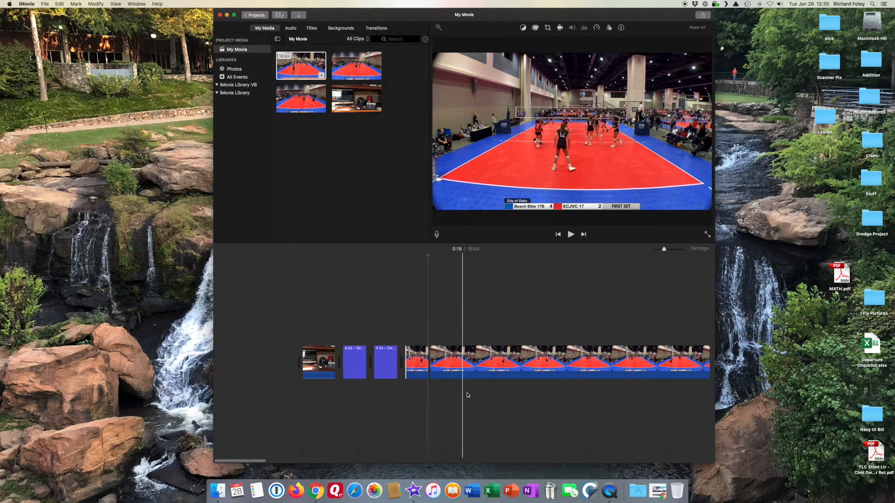
{"action": "scroll", "coordinate": [455, 396], "scroll_direction": "right", "scroll_amount": 3}
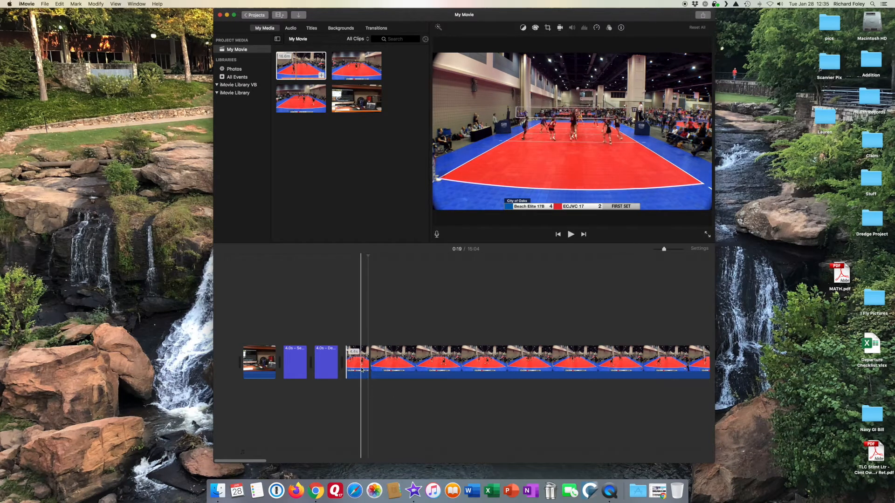
{"action": "left_click_drag", "start_coordinate": [361, 368], "coordinate": [327, 368]}
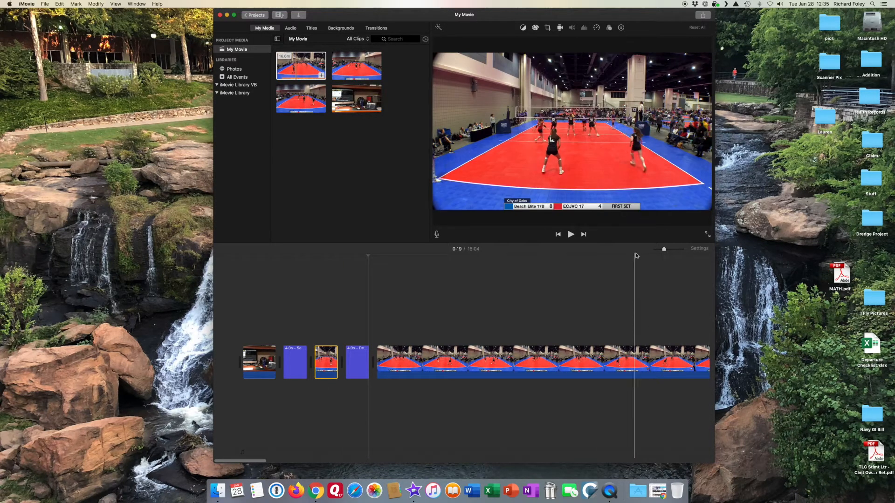
- Trim about six minutes off the start of the remaining match clip behind the Defense title
{"action": "left_click_drag", "start_coordinate": [664, 251], "coordinate": [655, 250]}
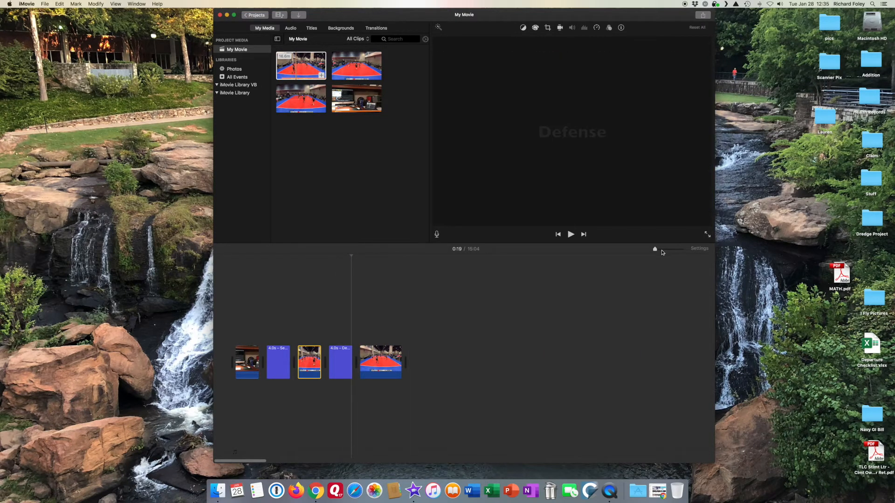
{"action": "left_click", "coordinate": [661, 252]}
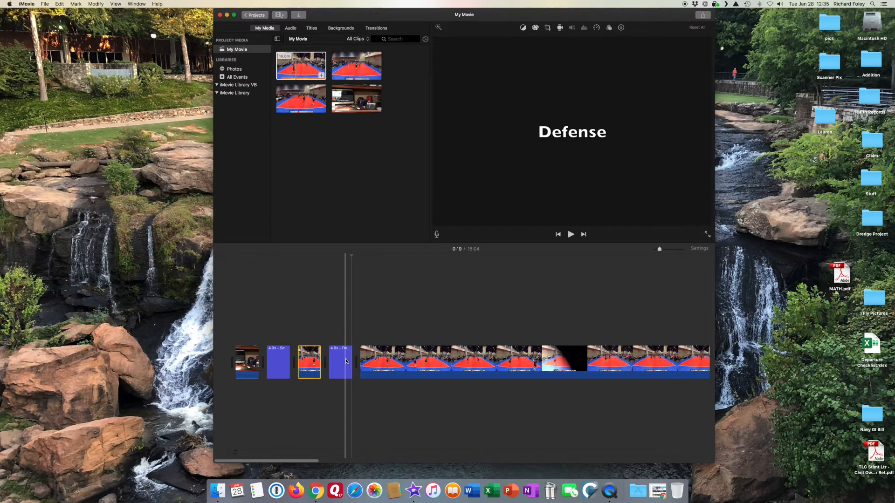
{"action": "scroll", "coordinate": [347, 361], "scroll_direction": "right", "scroll_amount": 3}
{"action": "scroll", "coordinate": [347, 361], "scroll_direction": "right", "scroll_amount": 1}
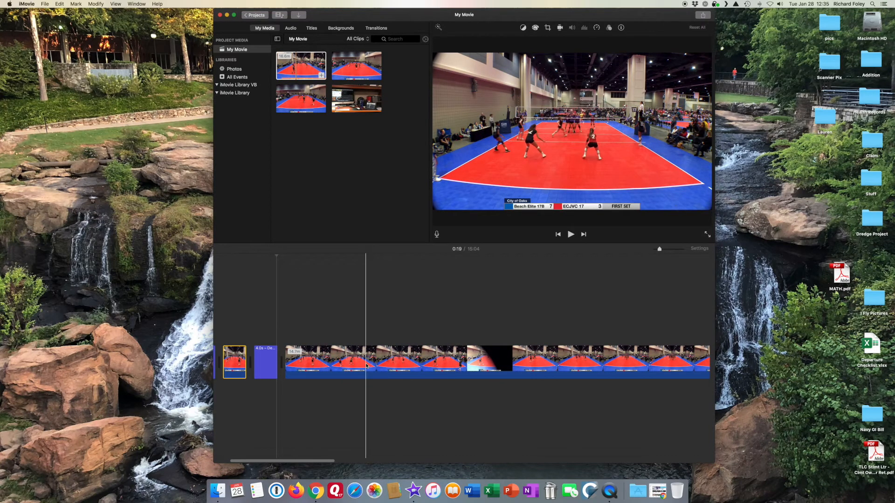
{"action": "scroll", "coordinate": [366, 366], "scroll_direction": "right", "scroll_amount": 2}
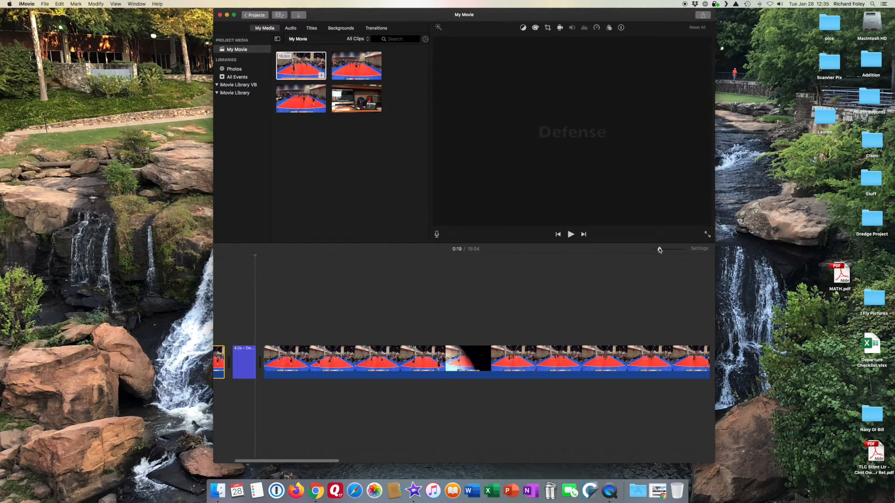
{"action": "left_click_drag", "start_coordinate": [661, 250], "coordinate": [654, 250]}
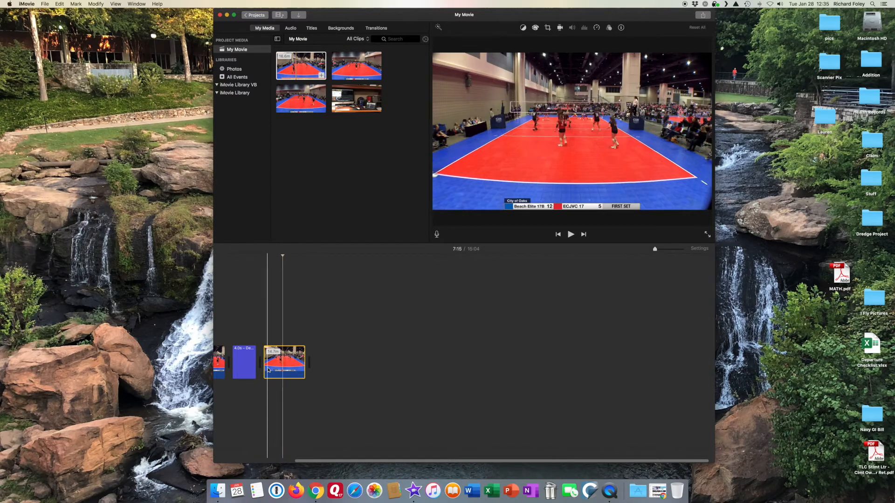
{"action": "left_click_drag", "start_coordinate": [265, 369], "coordinate": [284, 367]}
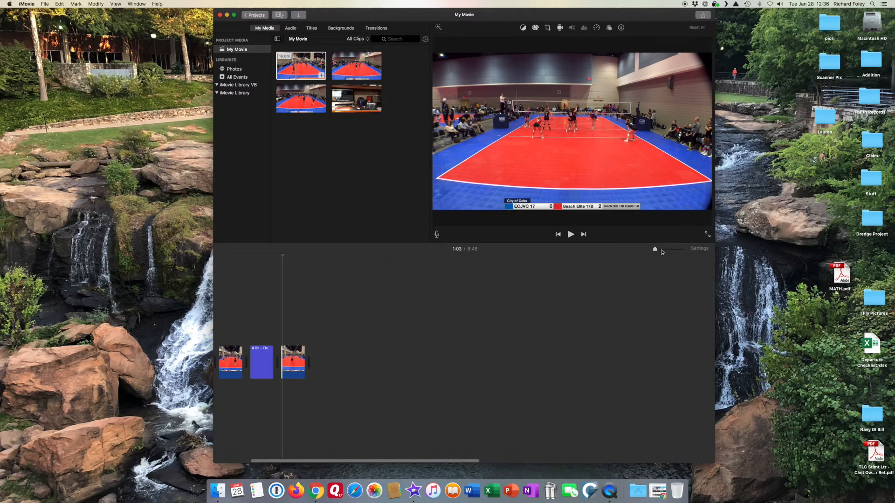
- Mark a second-set rally at 1:59 in the remaining match clip and trim the clip's start up to it
{"action": "left_click", "coordinate": [659, 250]}
{"action": "scroll", "coordinate": [478, 318], "scroll_direction": "left", "scroll_amount": 5}
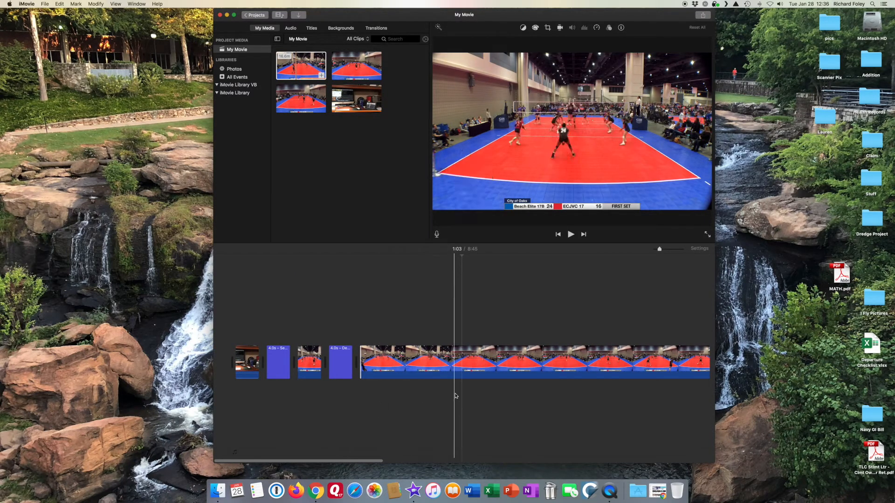
{"action": "scroll", "coordinate": [513, 392], "scroll_direction": "right", "scroll_amount": 4}
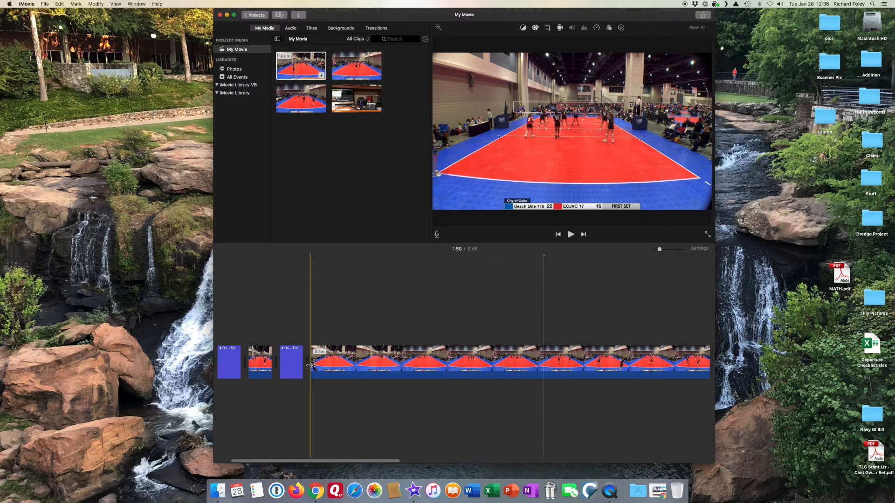
{"action": "scroll", "coordinate": [394, 362], "scroll_direction": "left", "scroll_amount": 15}
{"action": "left_click_drag", "start_coordinate": [538, 363], "coordinate": [543, 364]}
- Split the match clip behind the Defense title at 0:26 and delete everything after the split
{"action": "scroll", "coordinate": [540, 370], "scroll_direction": "right", "scroll_amount": 15}
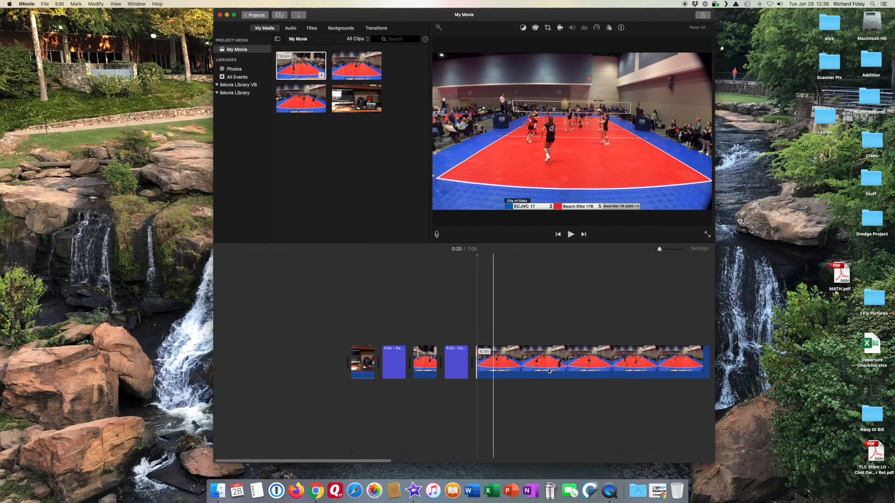
{"action": "scroll", "coordinate": [549, 371], "scroll_direction": "right", "scroll_amount": 2}
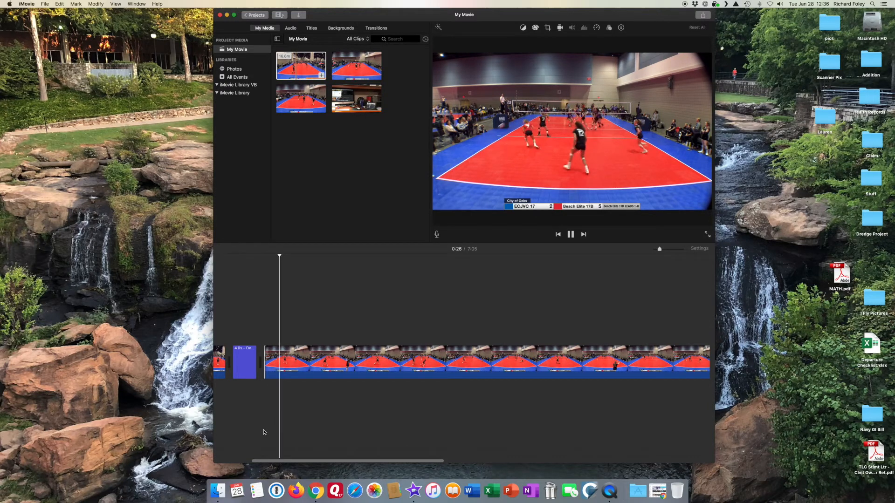
{"action": "key", "text": "space"}
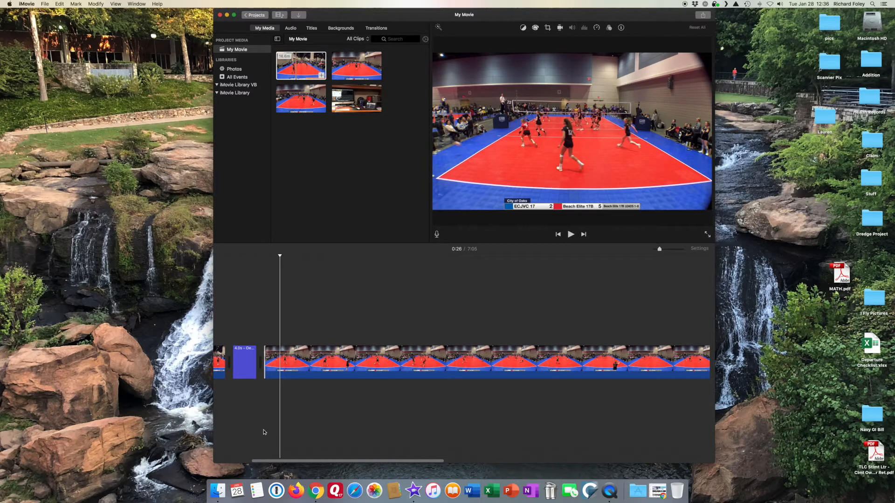
{"action": "key", "text": "super+b"}
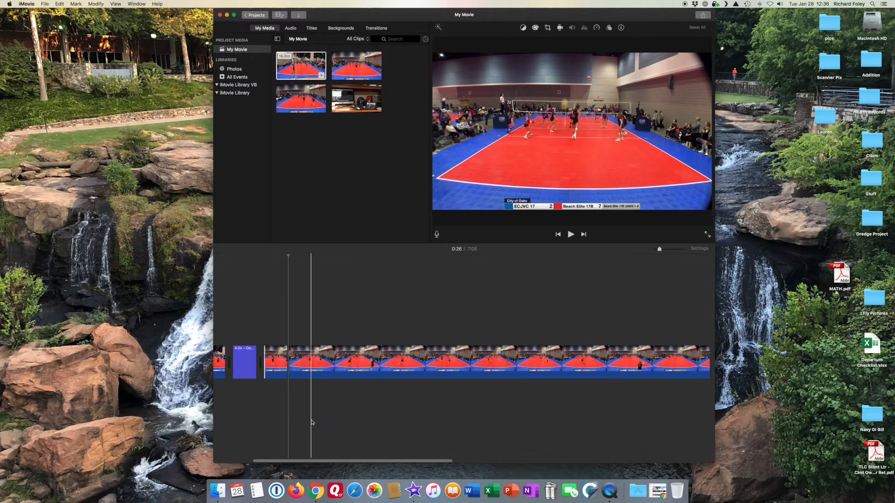
{"action": "scroll", "coordinate": [412, 419], "scroll_direction": "right", "scroll_amount": 2}
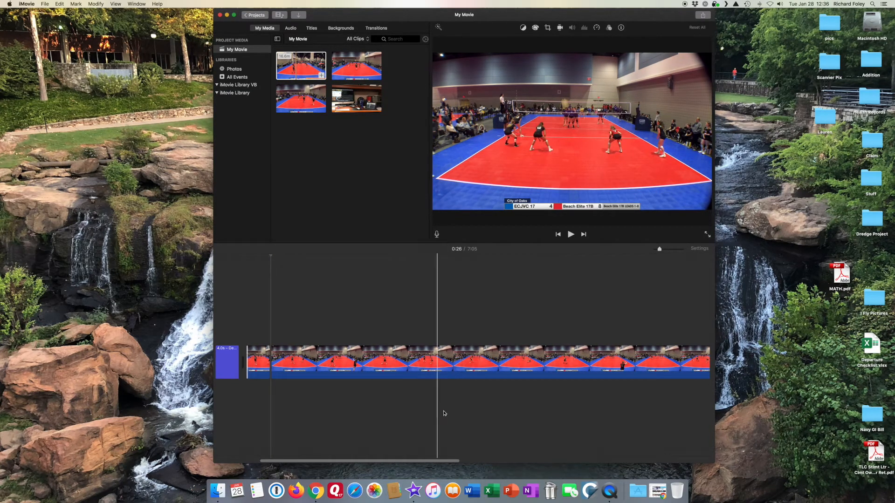
{"action": "left_click", "coordinate": [510, 368]}
{"action": "key", "text": "Delete"}
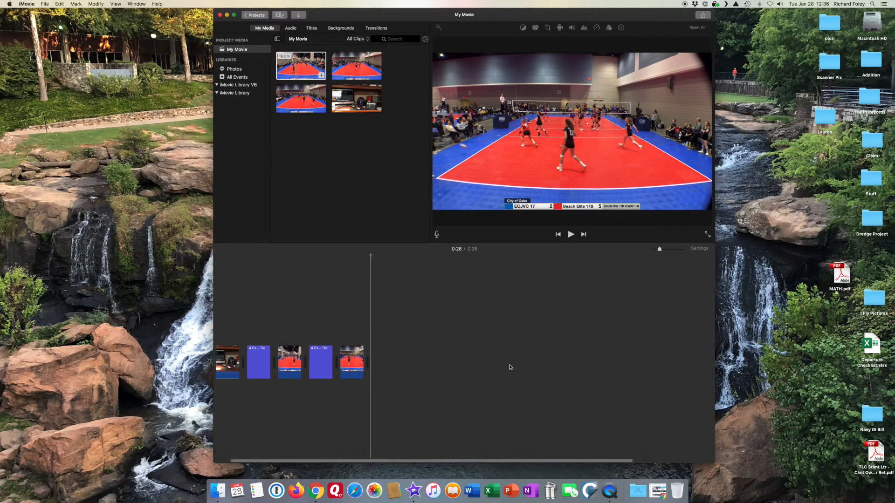
- Add the XZone 17 match clip from the project media to the end of the timeline
{"action": "left_click", "coordinate": [364, 142]}
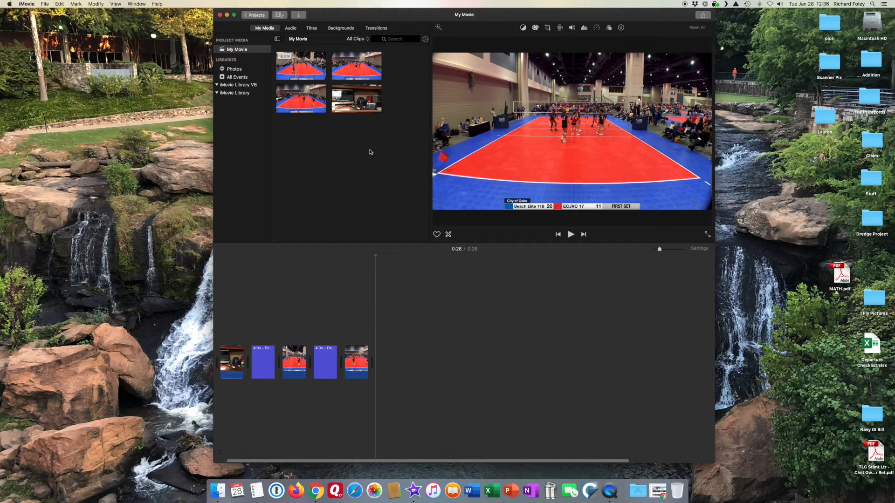
{"action": "left_click", "coordinate": [360, 72]}
{"action": "left_click_drag", "start_coordinate": [372, 201], "coordinate": [378, 298]}
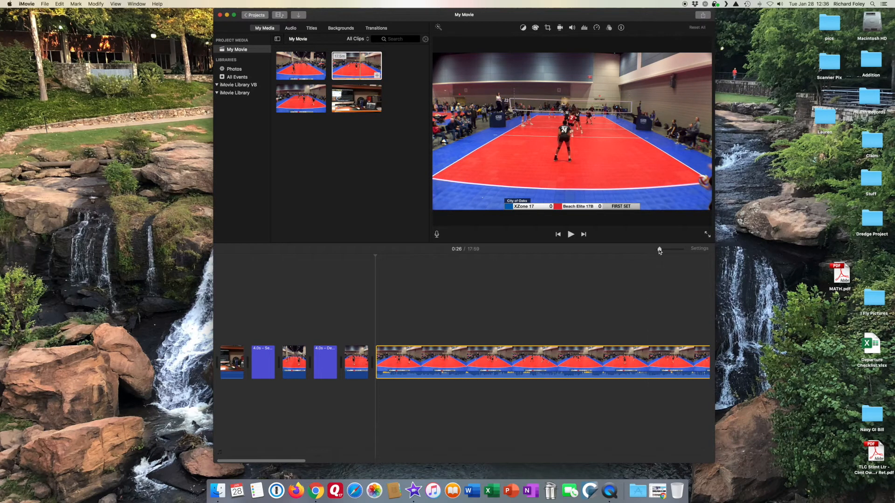
- Detach the audio of the XZone 17 match clip and delete the audio track
{"action": "left_click_drag", "start_coordinate": [659, 251], "coordinate": [655, 249]}
{"action": "right_click", "coordinate": [413, 357]}
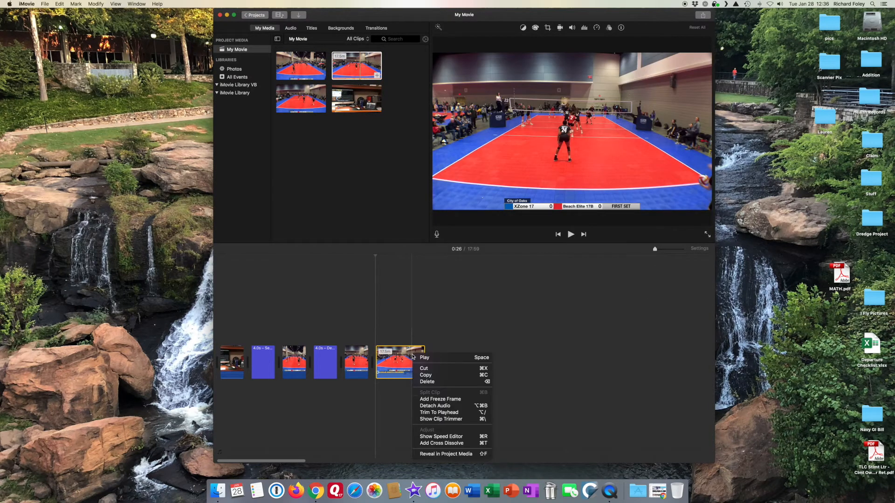
{"action": "left_click", "coordinate": [438, 406]}
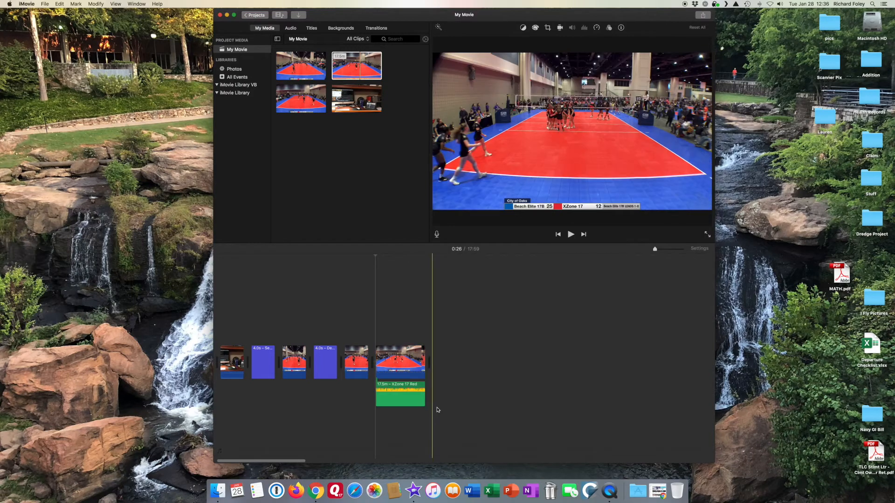
{"action": "left_click", "coordinate": [406, 405]}
{"action": "key", "text": "Delete"}
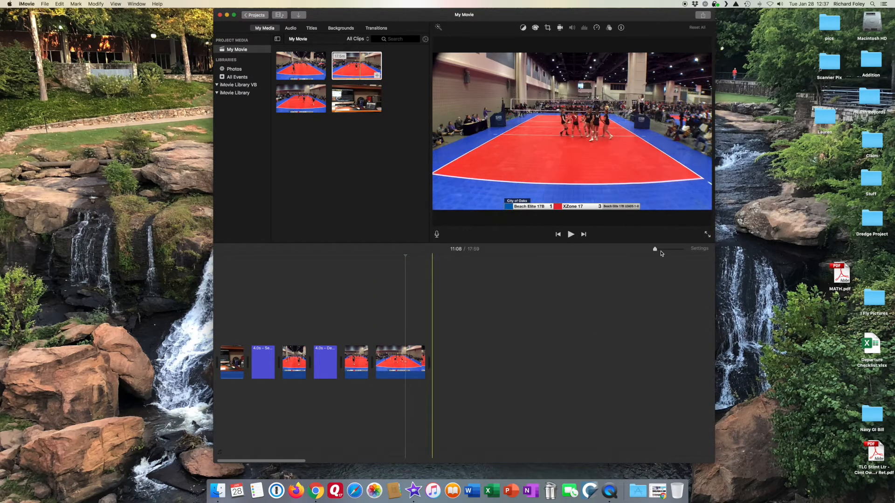
- Trim about 48 seconds off the start of the XZone 17 match clip, up to the first-set rally at 0–3
{"action": "left_click_drag", "start_coordinate": [655, 249], "coordinate": [660, 249]}
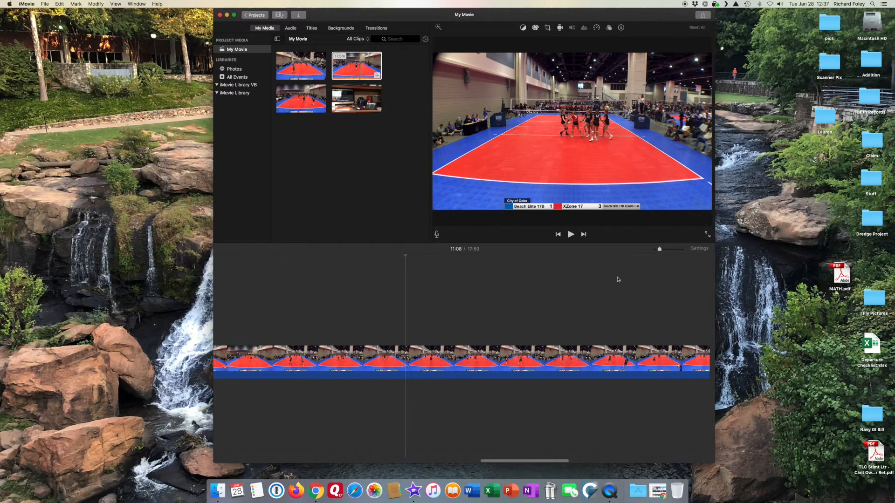
{"action": "scroll", "coordinate": [449, 357], "scroll_direction": "left", "scroll_amount": 10}
{"action": "scroll", "coordinate": [448, 358], "scroll_direction": "left", "scroll_amount": 10}
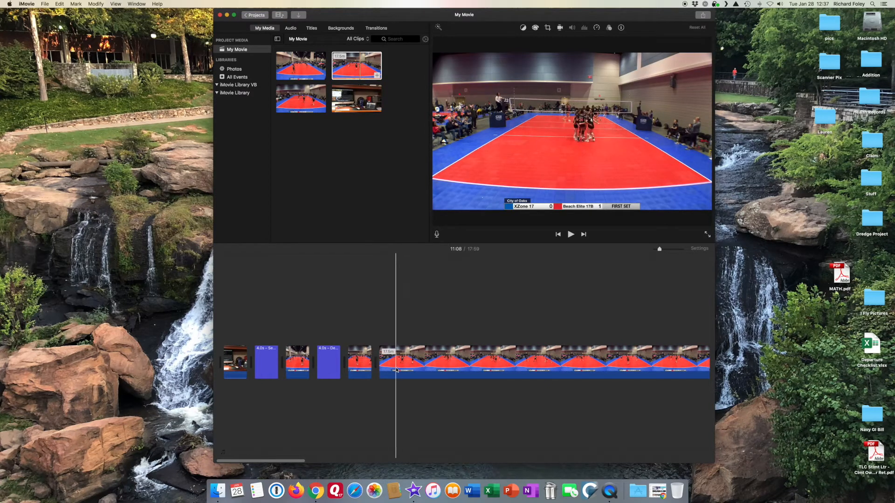
{"action": "scroll", "coordinate": [410, 368], "scroll_direction": "right", "scroll_amount": 5}
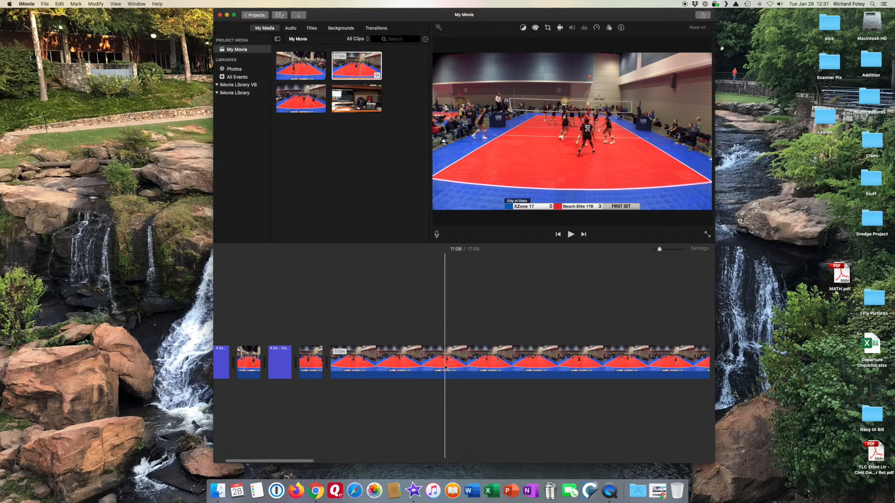
{"action": "left_click", "coordinate": [446, 367]}
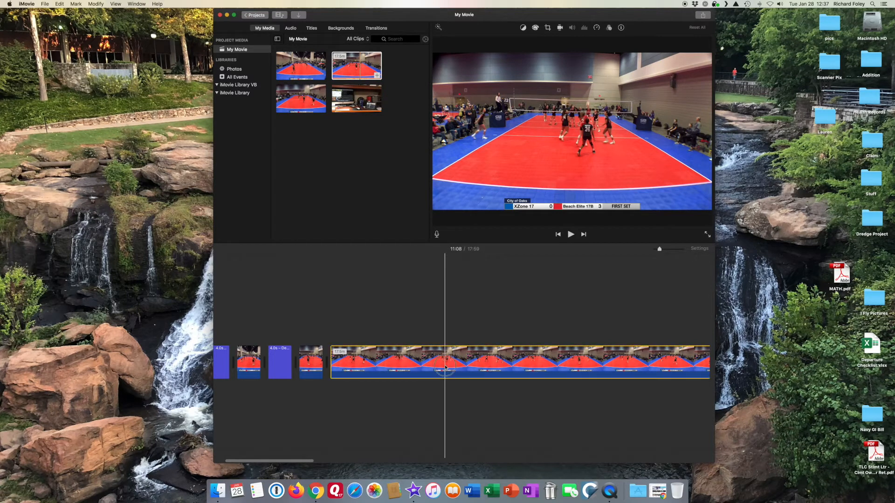
{"action": "left_click_drag", "start_coordinate": [329, 364], "coordinate": [442, 360]}
- Play the start of the trimmed XZone 17 clip and split it at 0:29
{"action": "key", "text": "space"}
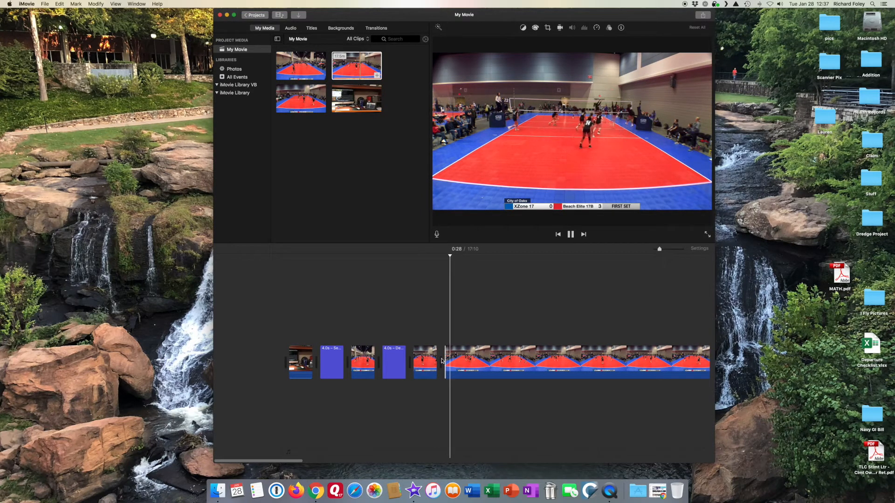
{"action": "key", "text": "space"}
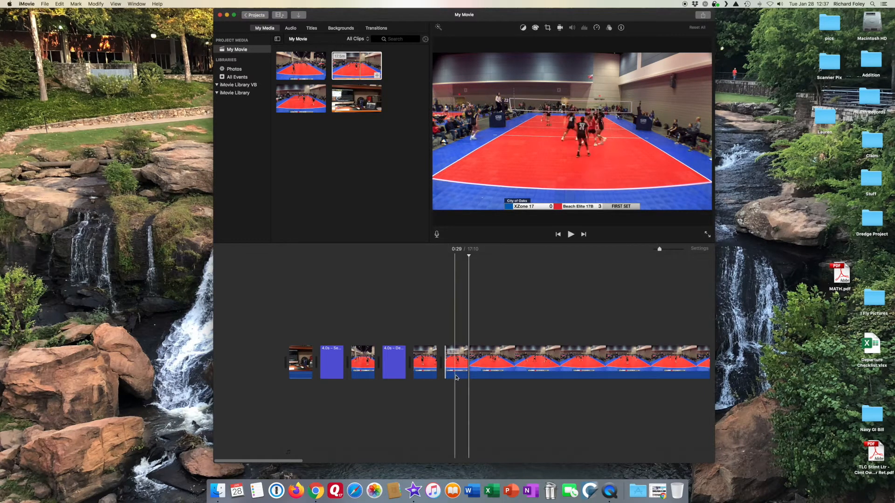
{"action": "key", "text": "super+b"}
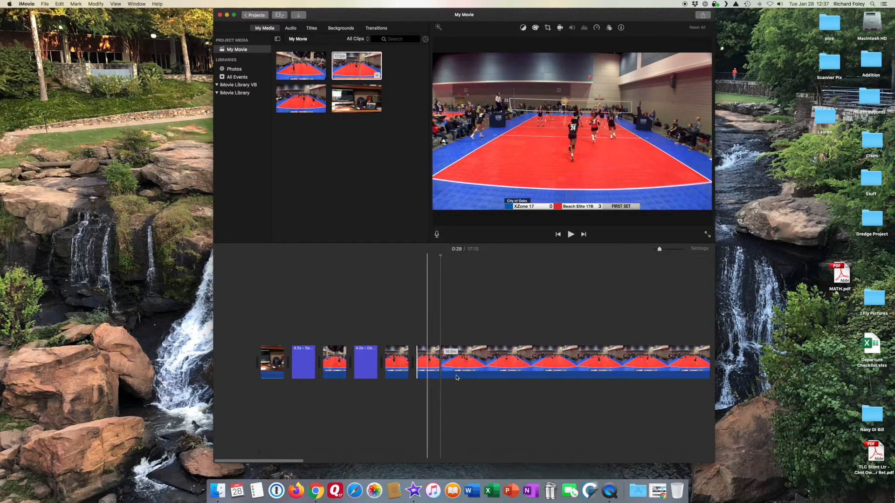
- Delete the long remainder of the XZone 17 clip and the desk clip at the start of the timeline
{"action": "left_click", "coordinate": [497, 365]}
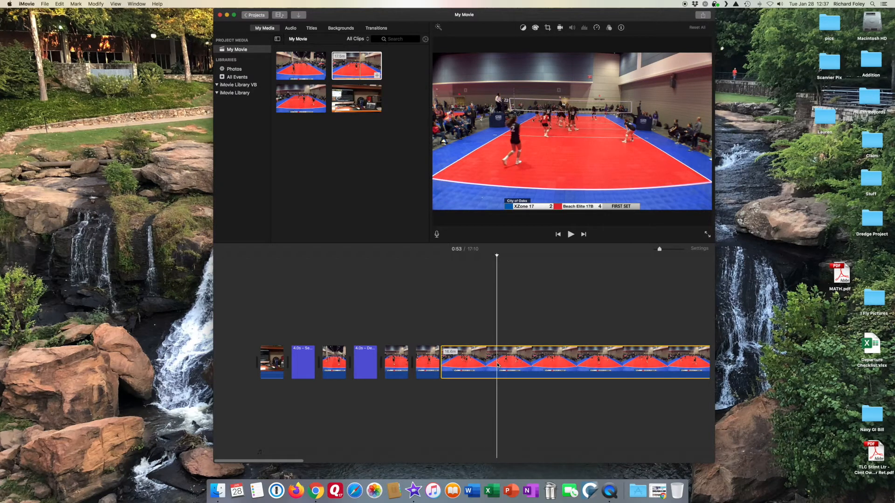
{"action": "key", "text": "Delete"}
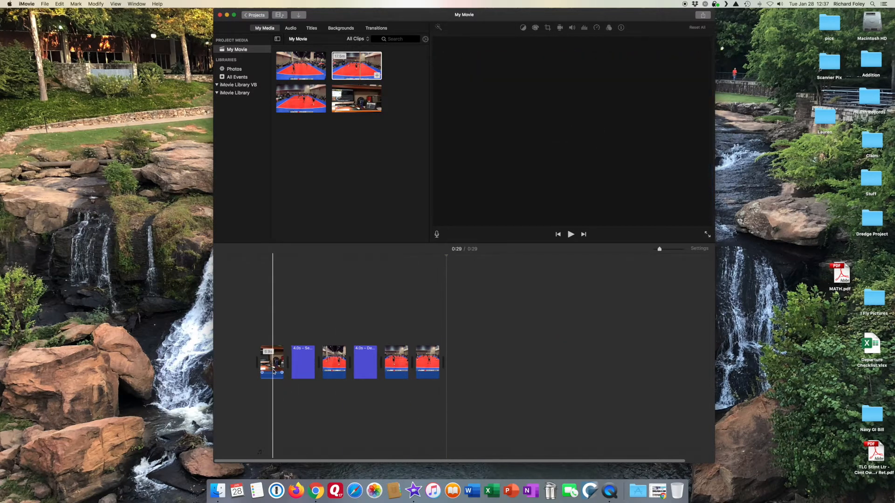
{"action": "left_click", "coordinate": [274, 370]}
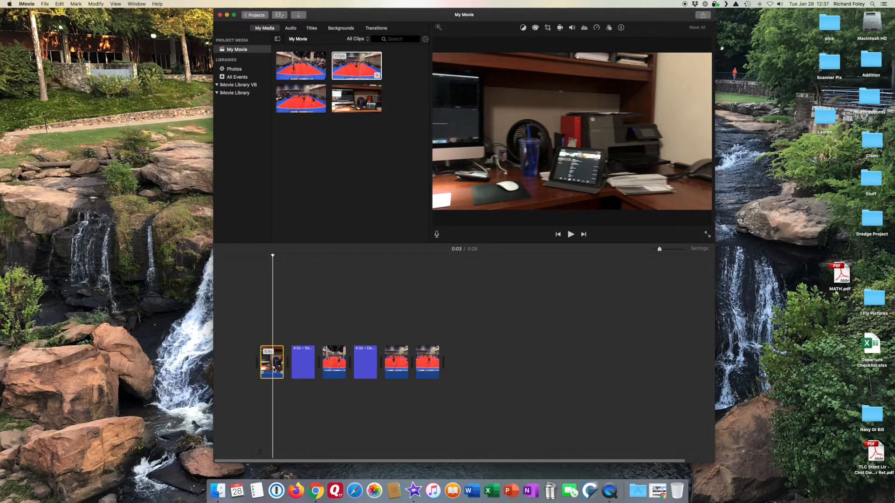
{"action": "key", "text": "Delete"}
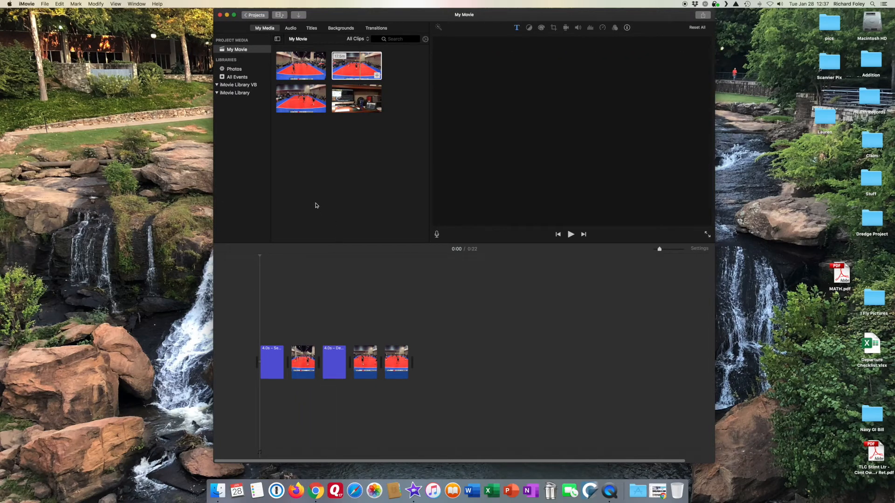
- Import the image City of Oaks.jpeg from the player's highlights folder under Volleyball, 2020 into the project media
{"action": "left_click", "coordinate": [299, 16]}
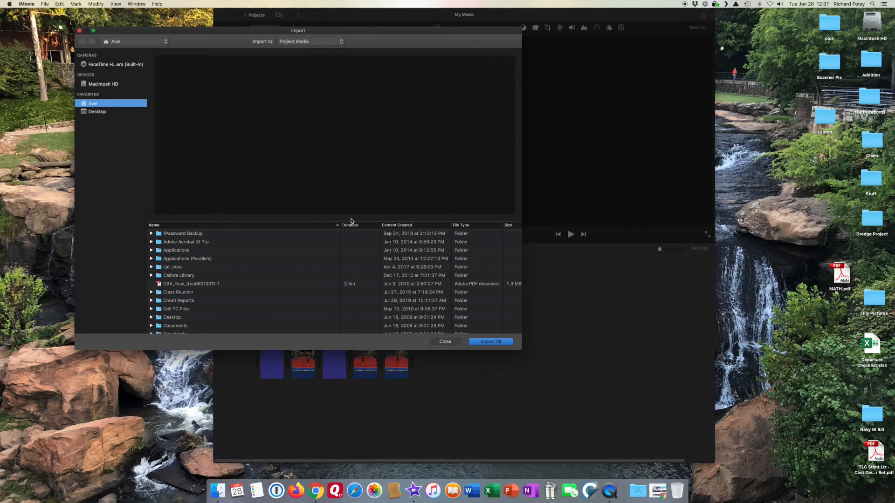
{"action": "scroll", "coordinate": [277, 273], "scroll_direction": "down", "scroll_amount": 10}
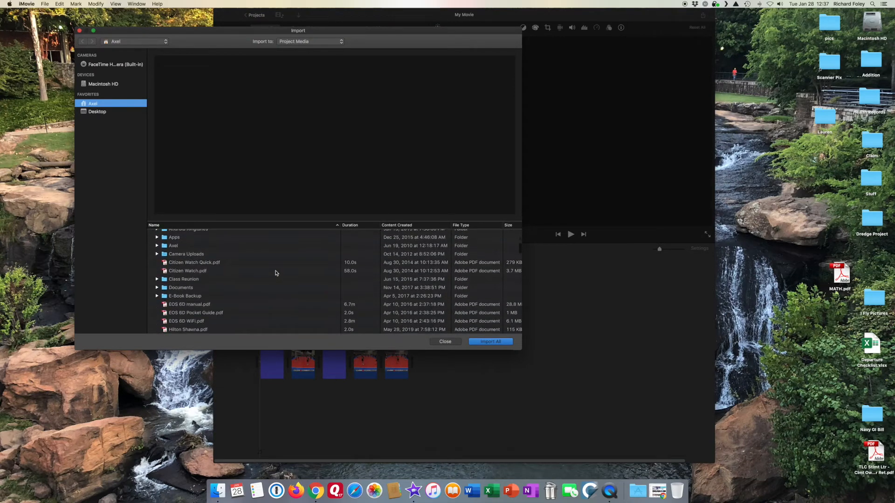
{"action": "scroll", "coordinate": [277, 273], "scroll_direction": "down", "scroll_amount": 10}
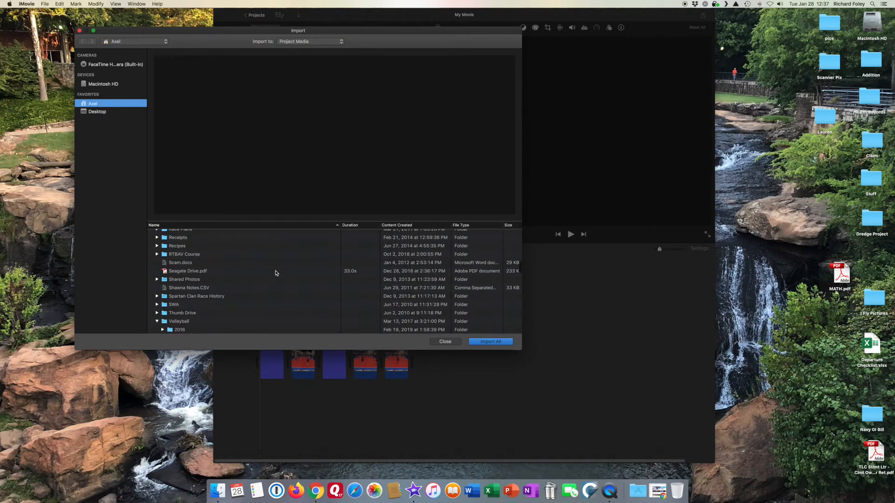
{"action": "scroll", "coordinate": [277, 273], "scroll_direction": "down", "scroll_amount": 3}
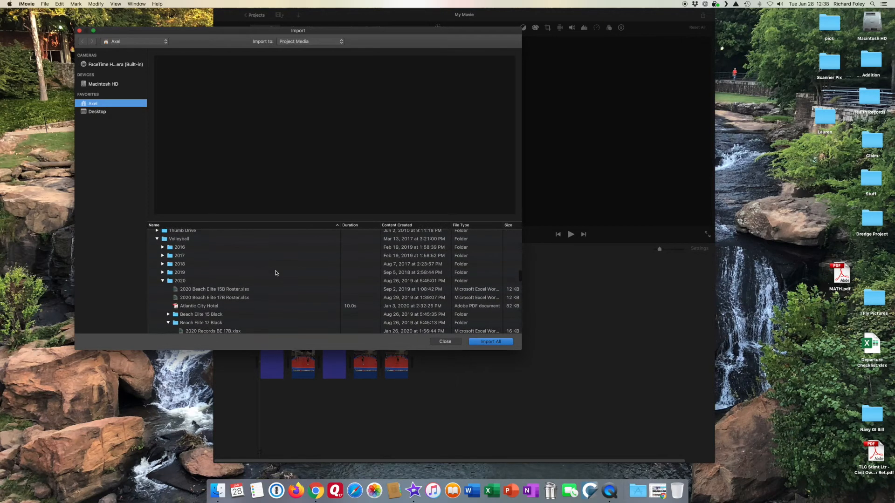
{"action": "scroll", "coordinate": [166, 279], "scroll_direction": "down", "scroll_amount": 5}
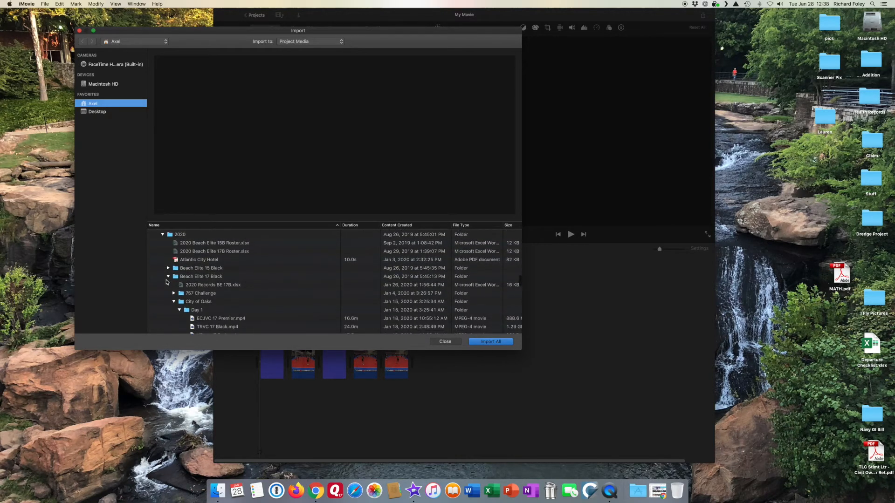
{"action": "left_click", "coordinate": [173, 271]}
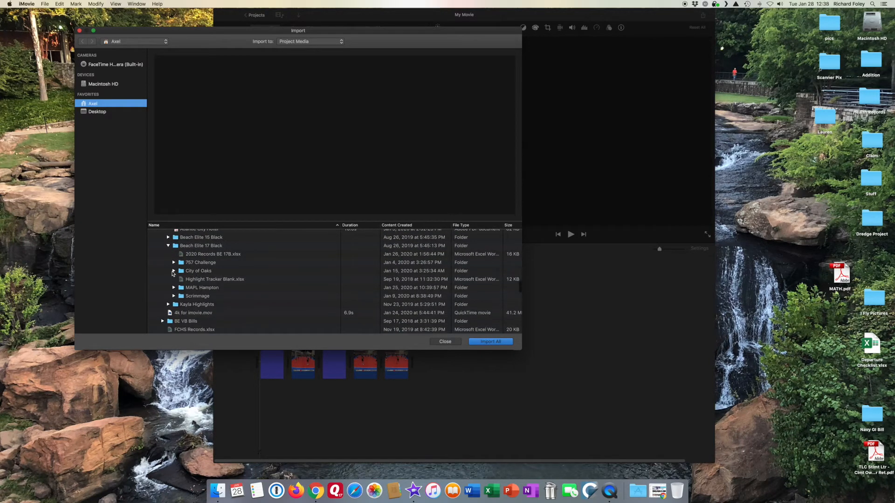
{"action": "scroll", "coordinate": [170, 282], "scroll_direction": "down", "scroll_amount": 2}
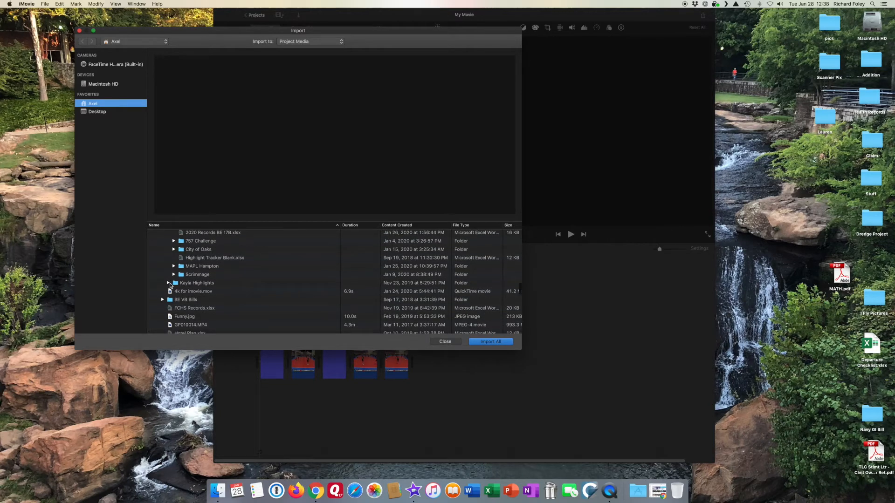
{"action": "left_click", "coordinate": [169, 284]}
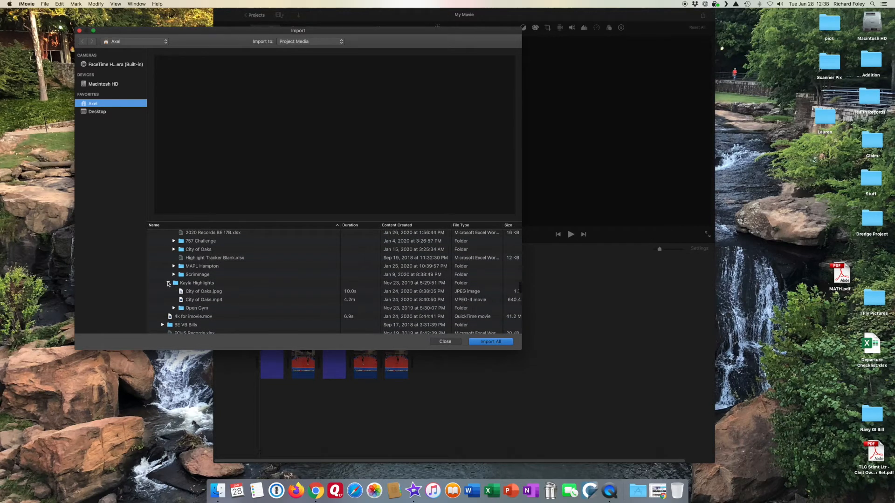
{"action": "left_click", "coordinate": [192, 295]}
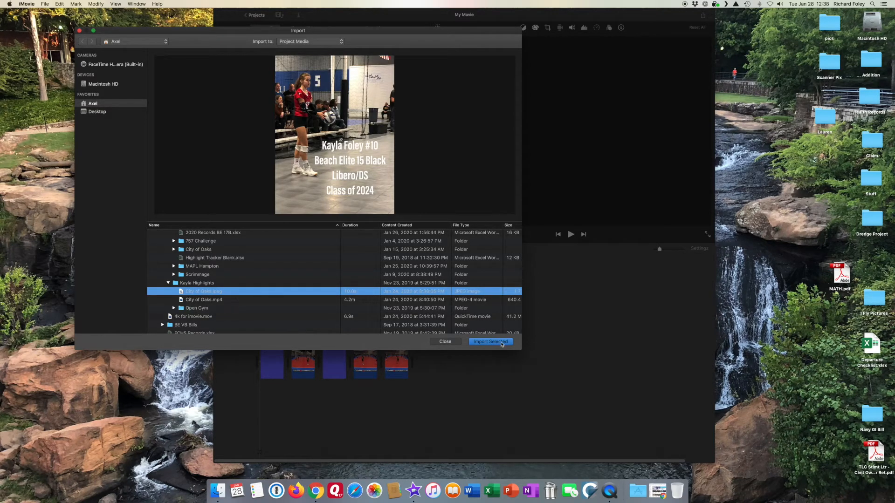
{"action": "left_click", "coordinate": [502, 345]}
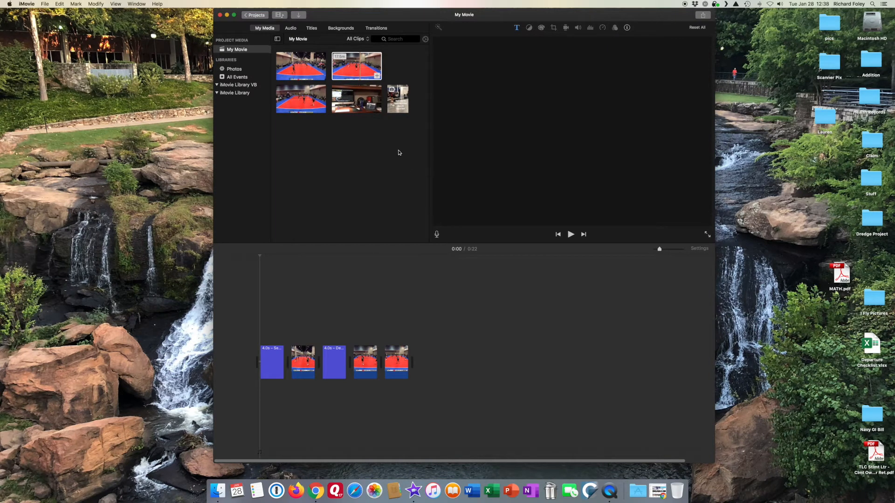
- Place the imported player photo before the Setting title and return the playhead to 0:00
{"action": "left_click", "coordinate": [399, 100]}
{"action": "left_click_drag", "start_coordinate": [400, 101], "coordinate": [237, 365]}
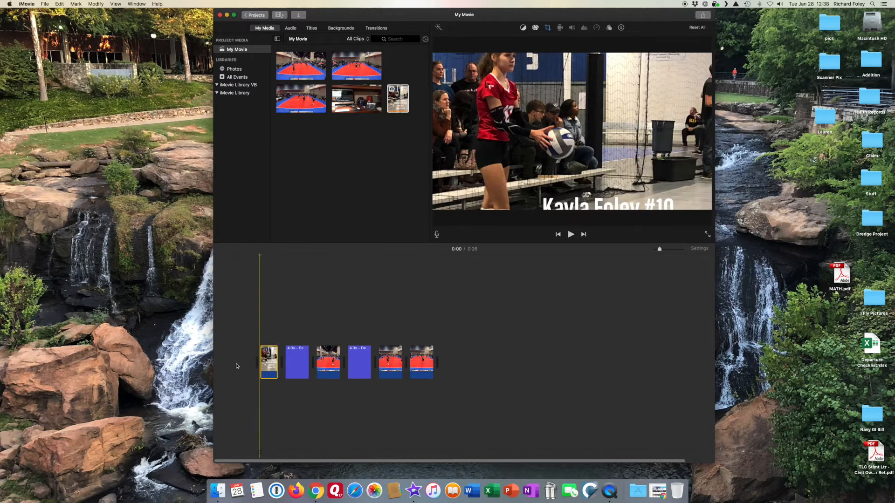
{"action": "left_click", "coordinate": [307, 415]}
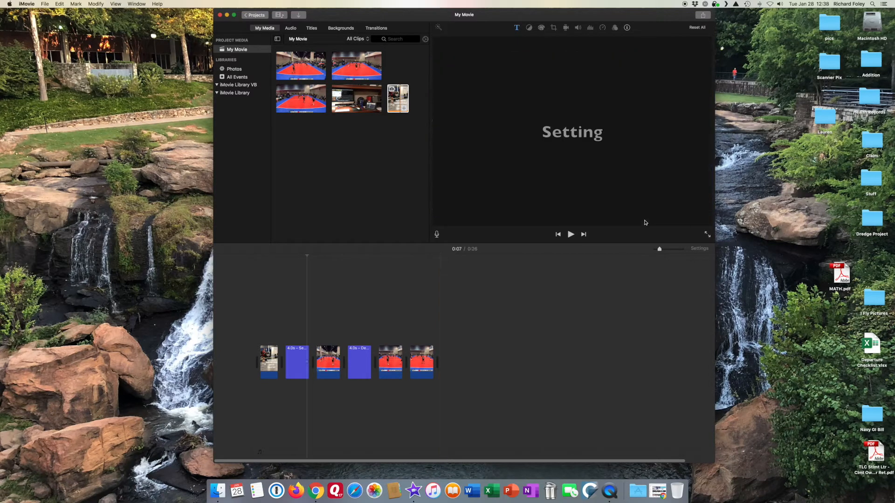
{"action": "left_click", "coordinate": [259, 397]}
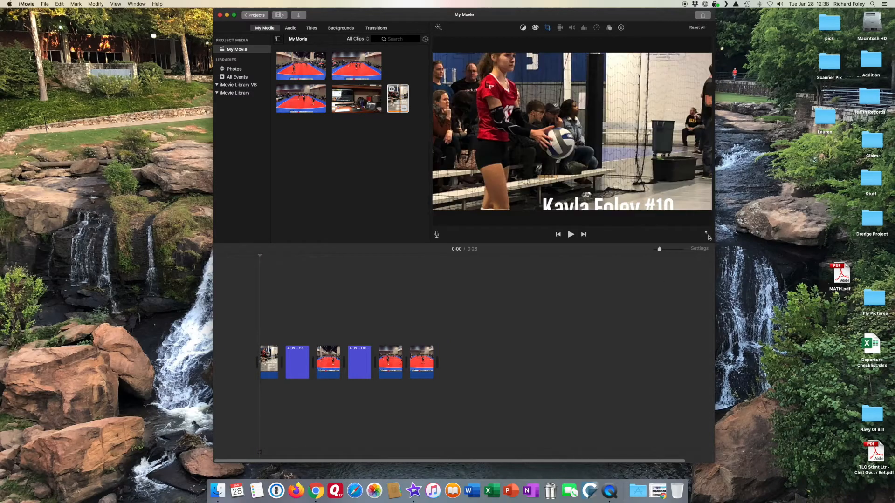
- Play the opening player photo in full screen to check its framing, and return to the editor
{"action": "left_click", "coordinate": [709, 236]}
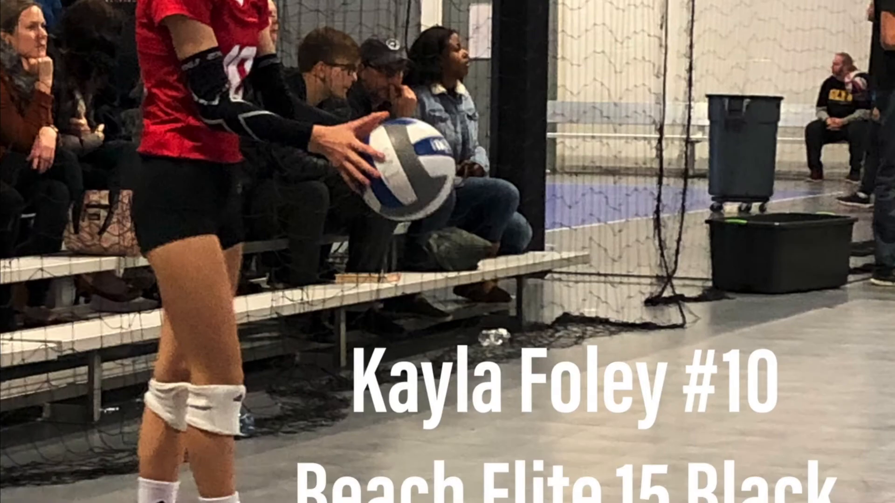
{"action": "key", "text": "space"}
{"action": "key", "text": "Escape"}
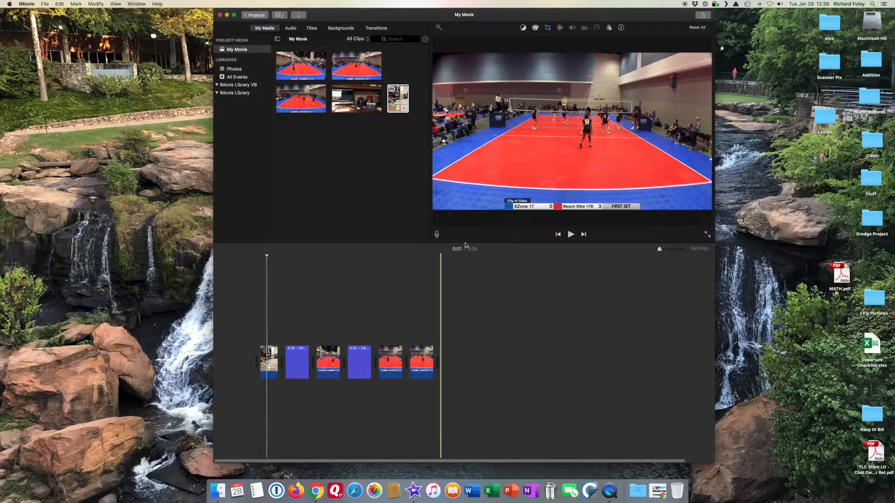
- Set the crop style of the opening player photo to Fit
{"action": "left_click", "coordinate": [271, 359]}
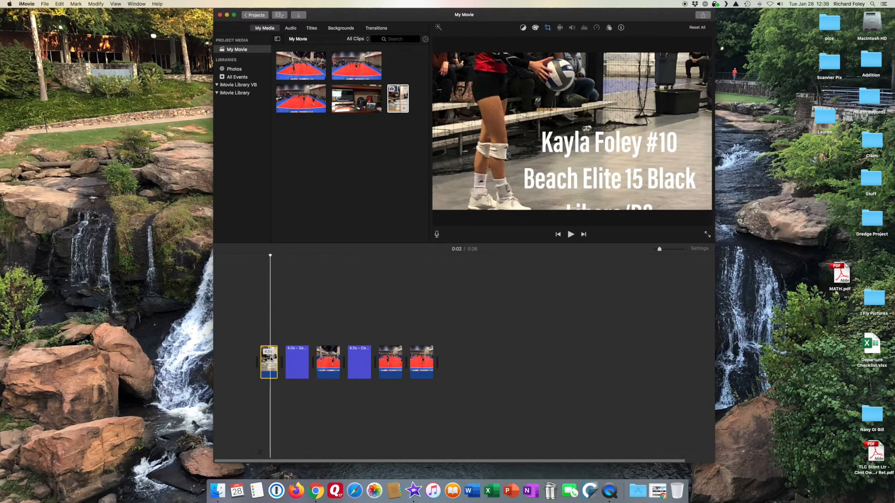
{"action": "left_click", "coordinate": [548, 28]}
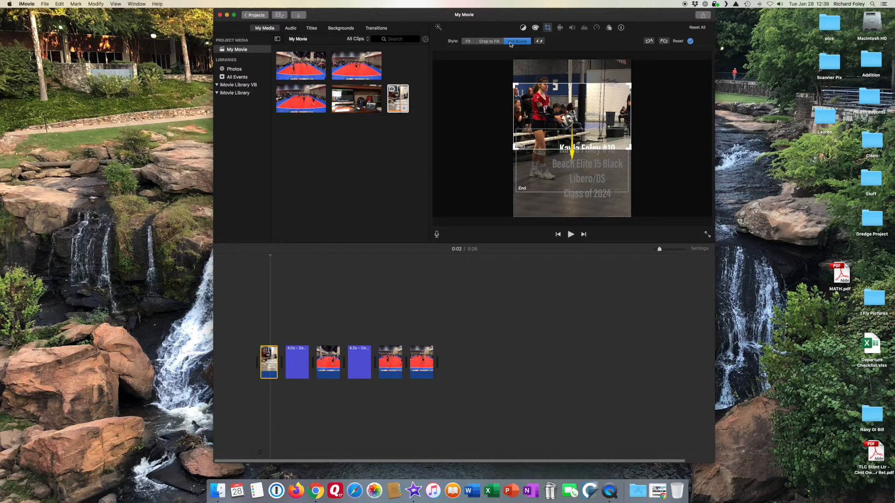
{"action": "left_click", "coordinate": [469, 42]}
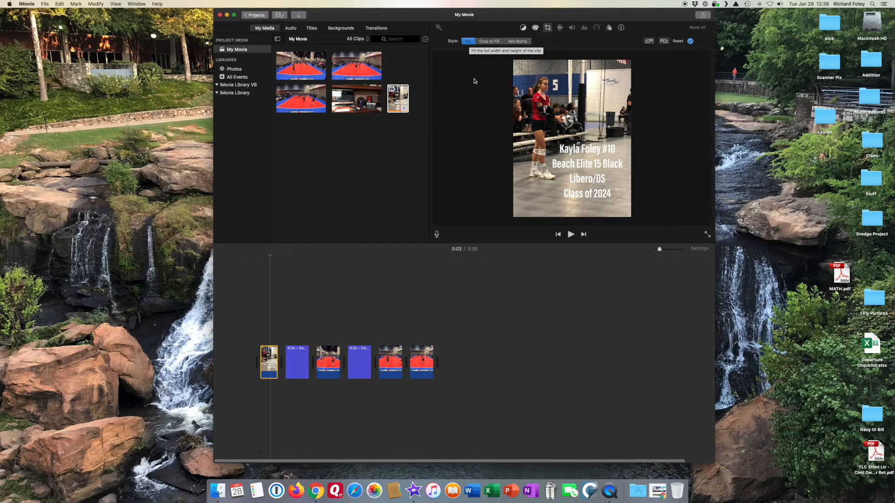
{"action": "left_click", "coordinate": [523, 316]}
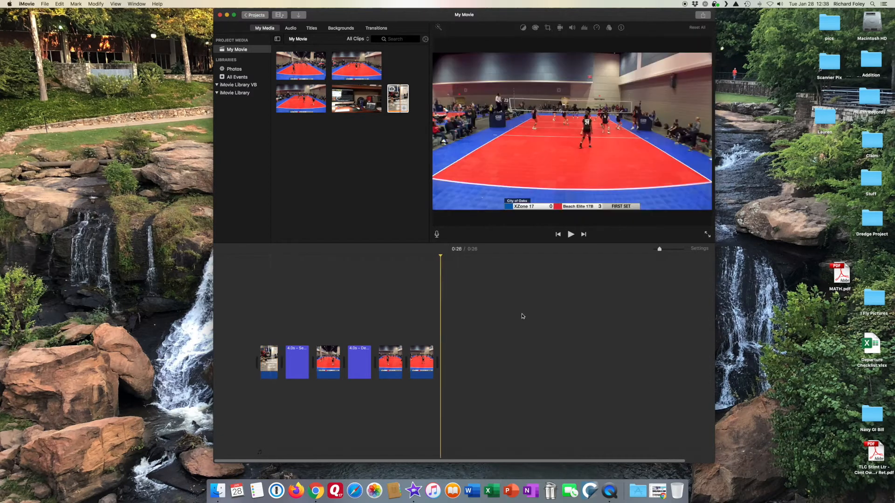
- Play the movie in full screen from the beginning through the first rallies, and return to the editor
{"action": "left_click", "coordinate": [255, 398]}
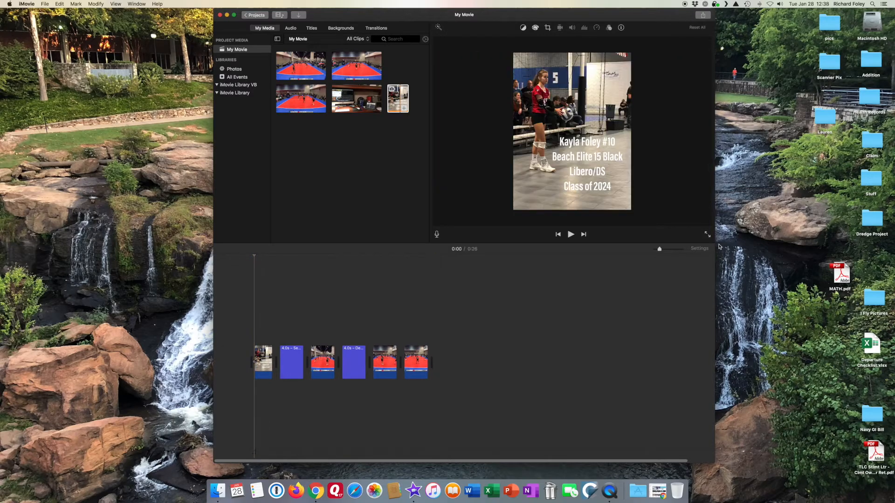
{"action": "left_click", "coordinate": [707, 235]}
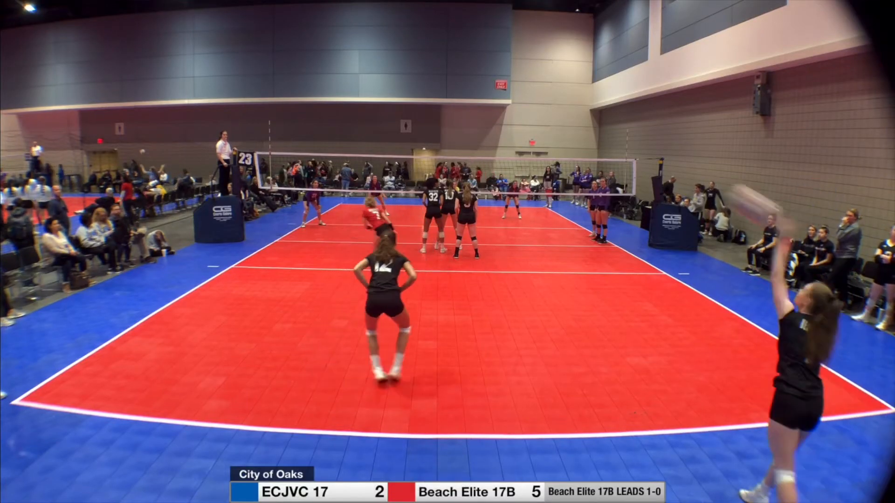
{"action": "key", "text": "space"}
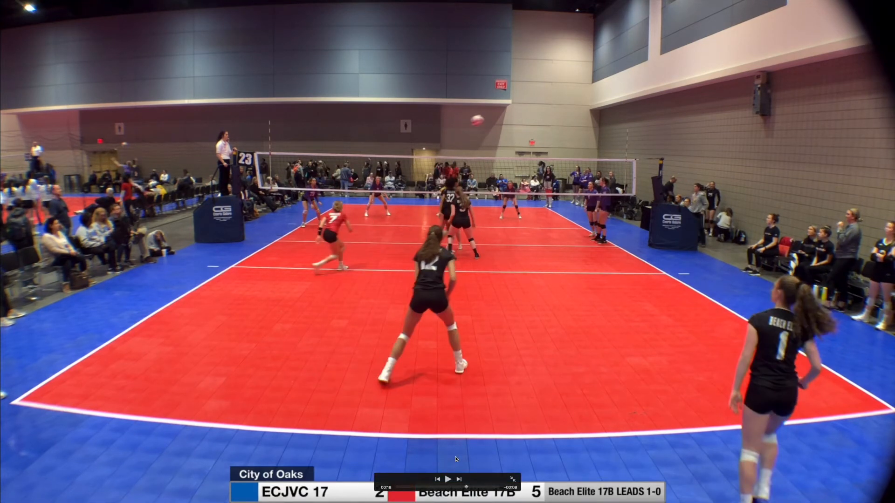
{"action": "key", "text": "Escape"}
{"action": "left_click", "coordinate": [233, 439]}
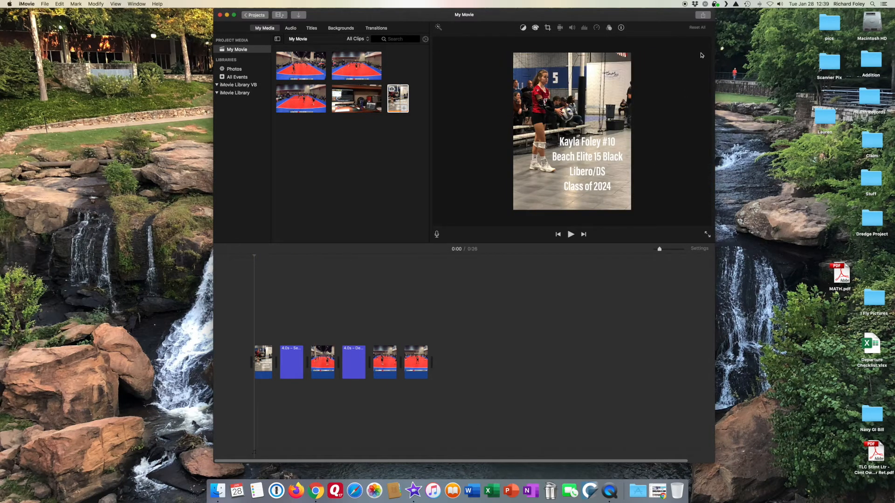
- Share the movie as a file titled with the player's short name plus City of Oaks, with an empty description, and proceed to saving
{"action": "left_click", "coordinate": [702, 15]}
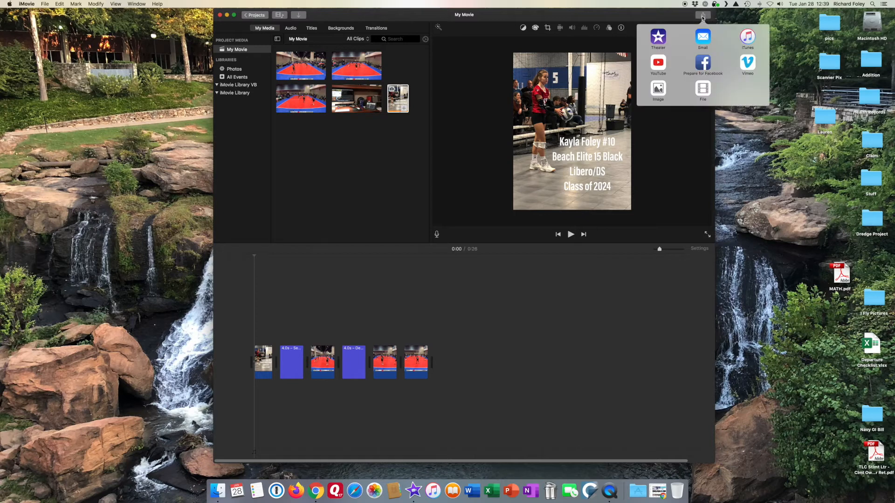
{"action": "left_click", "coordinate": [704, 88]}
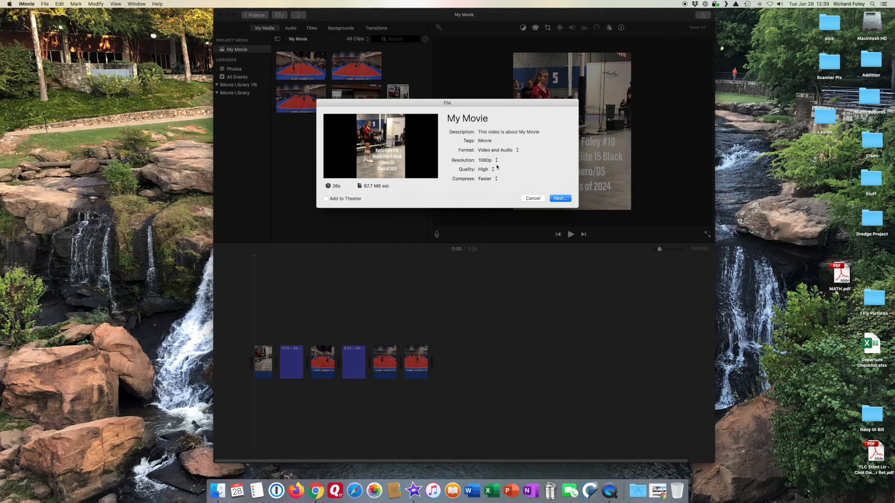
{"action": "left_click", "coordinate": [532, 132]}
{"action": "left_click_drag", "start_coordinate": [550, 134], "coordinate": [445, 131]}
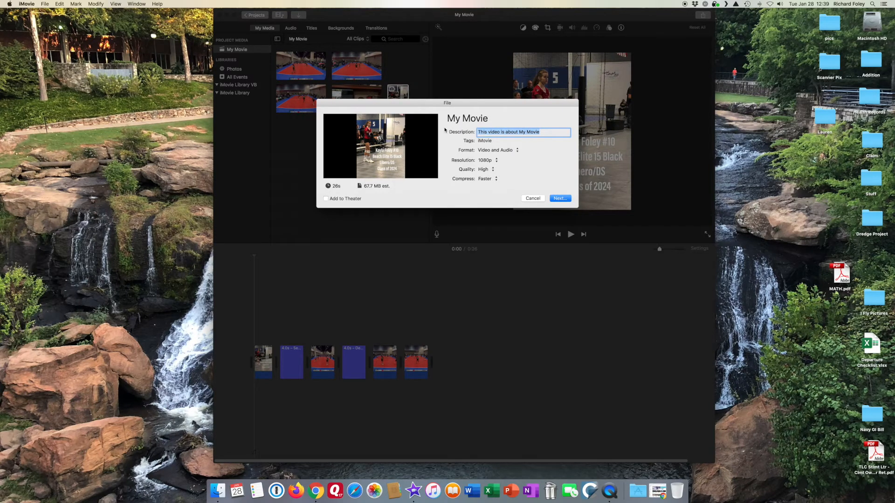
{"action": "left_click_drag", "start_coordinate": [493, 116], "coordinate": [440, 118]}
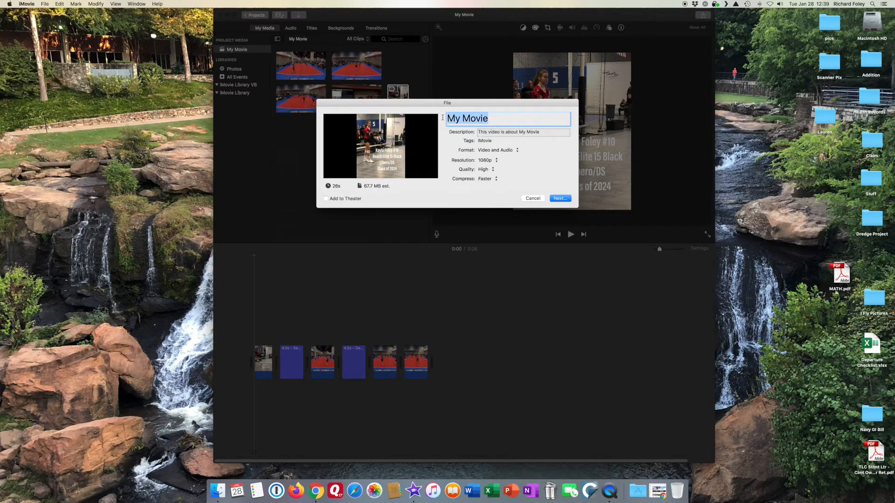
{"action": "type", "text": "Kay City"}
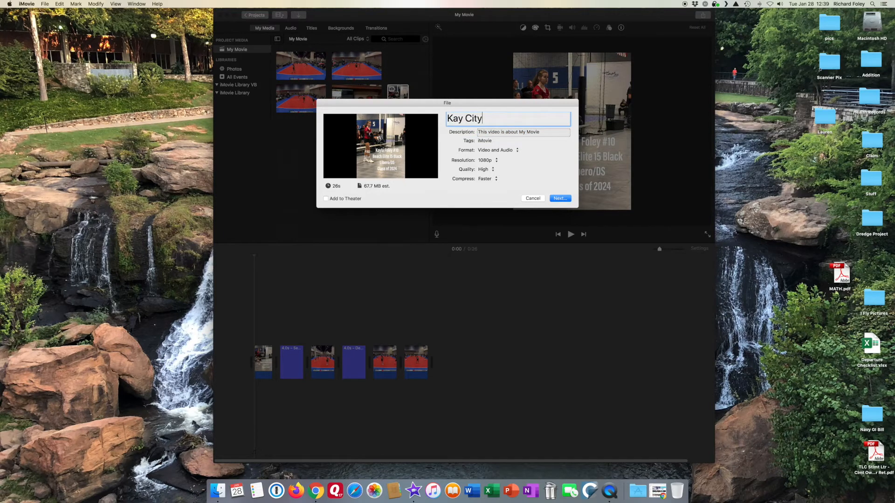
{"action": "type", "text": " of Oaks"}
{"action": "left_click_drag", "start_coordinate": [549, 135], "coordinate": [481, 131]}
{"action": "key", "text": "BackSpace"}
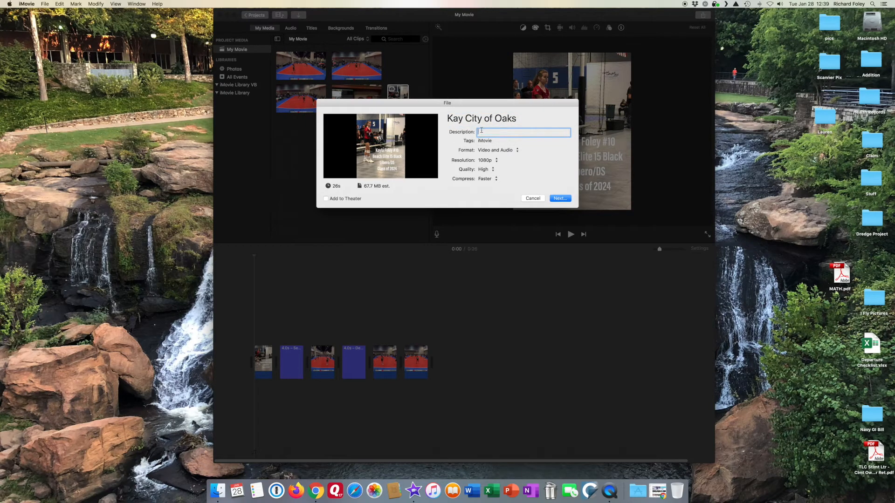
{"action": "left_click", "coordinate": [559, 199]}
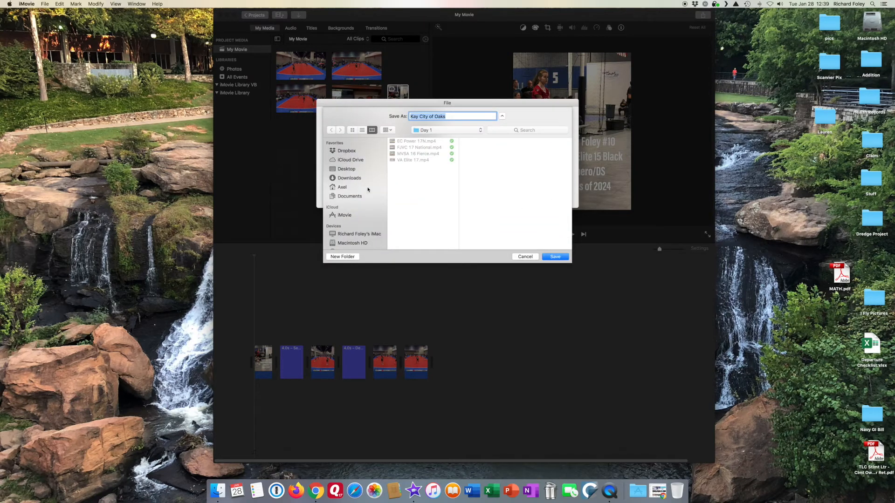
{"action": "left_click", "coordinate": [347, 151]}
{"action": "scroll", "coordinate": [441, 190], "scroll_direction": "down", "scroll_amount": 5}
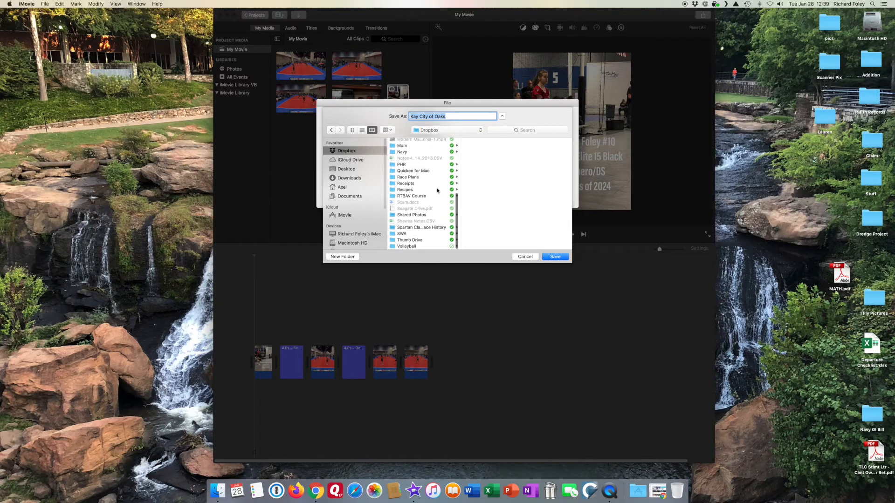
{"action": "left_click", "coordinate": [420, 246]}
{"action": "scroll", "coordinate": [476, 200], "scroll_direction": "down", "scroll_amount": 5}
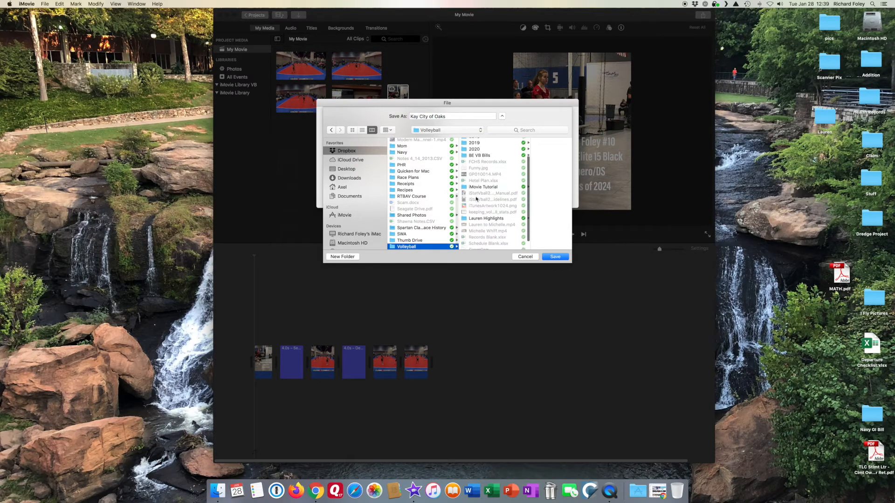
{"action": "scroll", "coordinate": [476, 200], "scroll_direction": "up", "scroll_amount": 2}
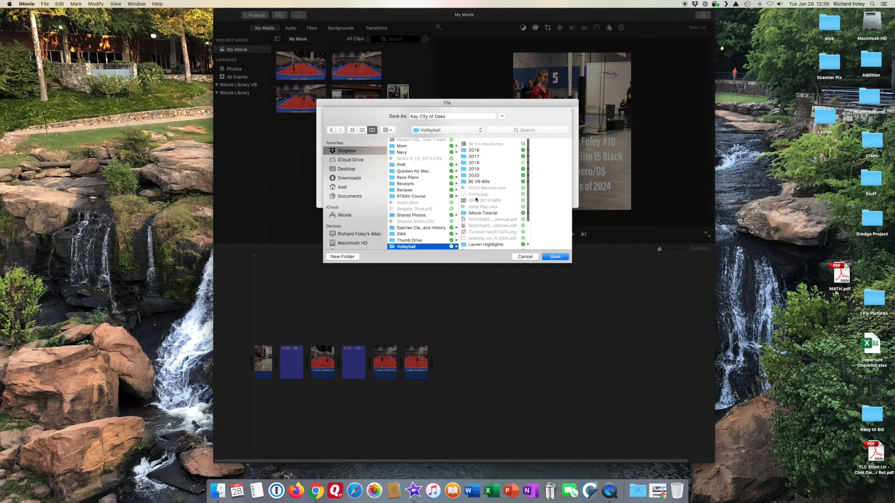
{"action": "scroll", "coordinate": [476, 199], "scroll_direction": "down", "scroll_amount": 2}
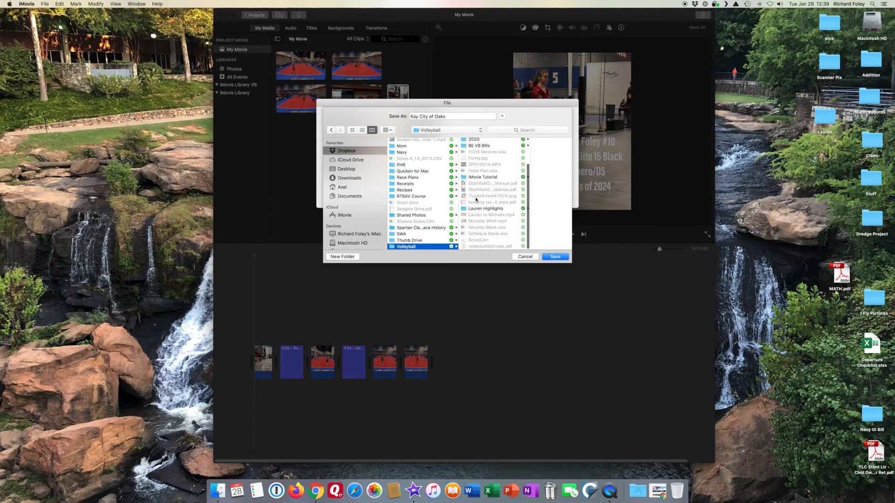
{"action": "left_click", "coordinate": [467, 209]}
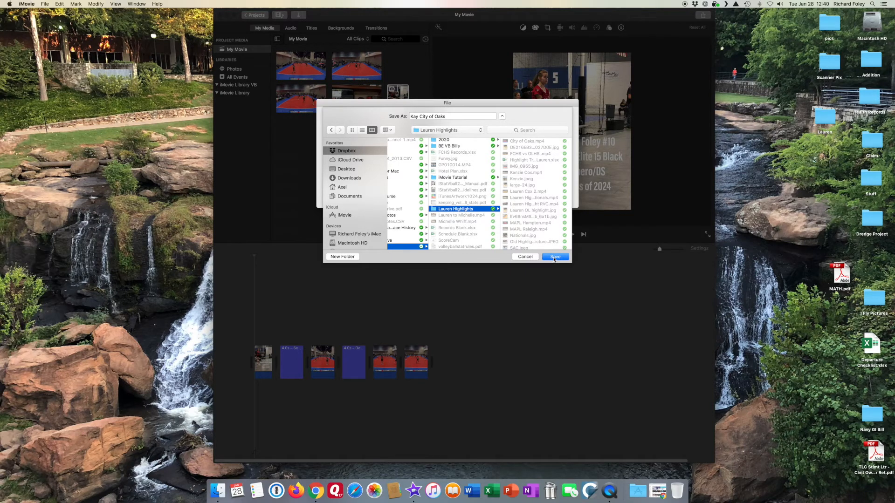
- Save the exported movie to the Desktop and dismiss the export notification
{"action": "left_click", "coordinate": [352, 171]}
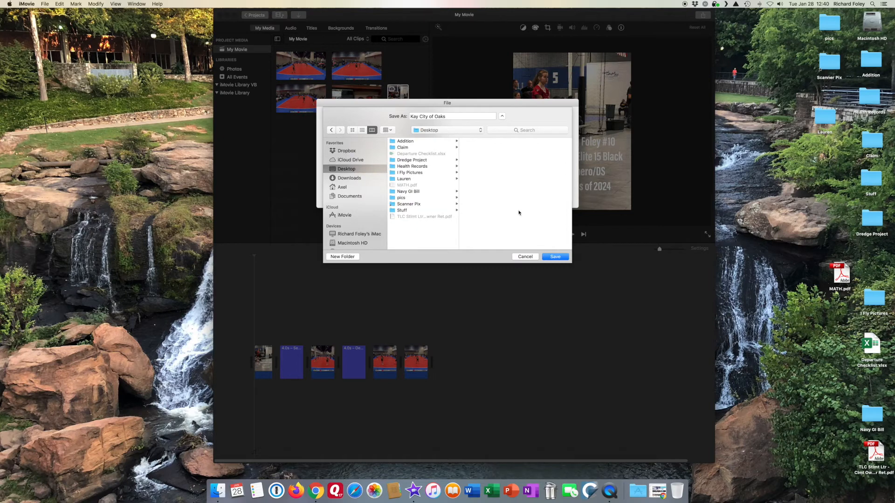
{"action": "left_click", "coordinate": [560, 258]}
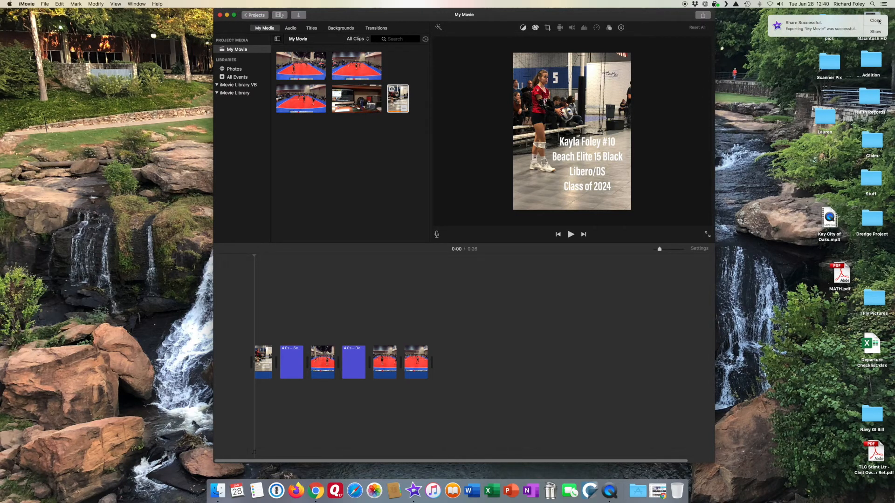
{"action": "left_click", "coordinate": [878, 20]}
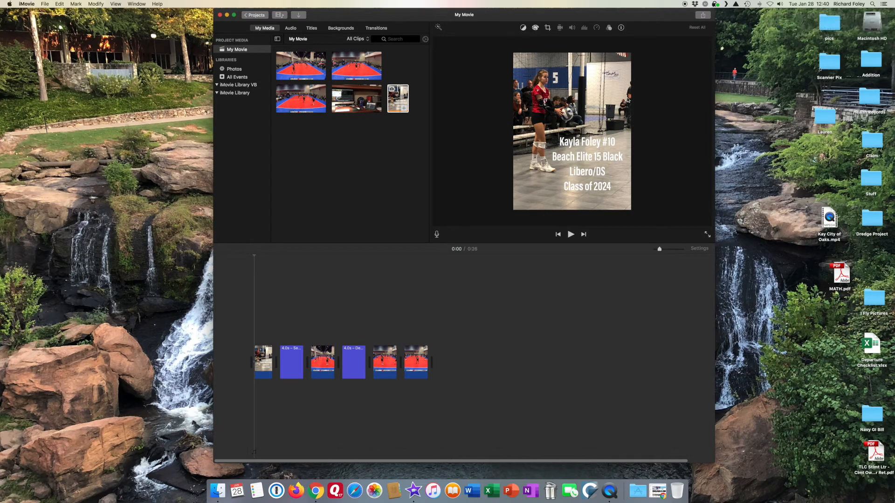
- Close the project back to the project overview, naming it K city of oaks
{"action": "left_click", "coordinate": [256, 16]}
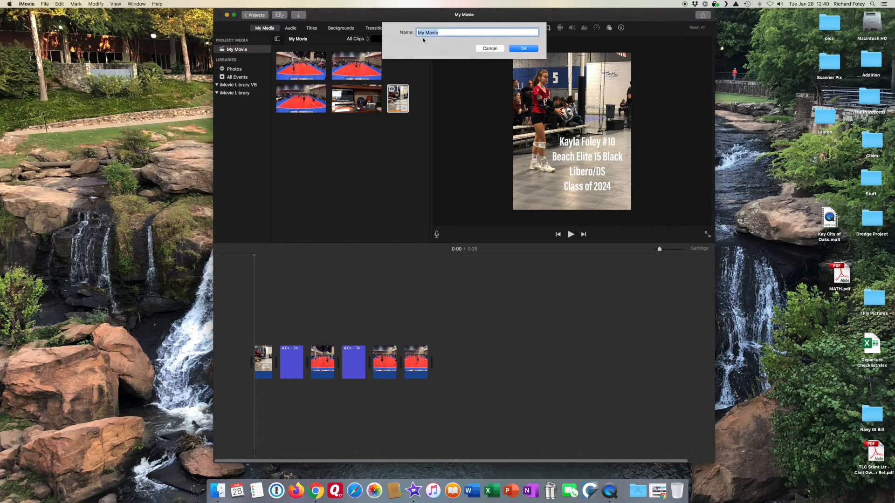
{"action": "type", "text": "K city of oaks"}
{"action": "left_click", "coordinate": [524, 48]}
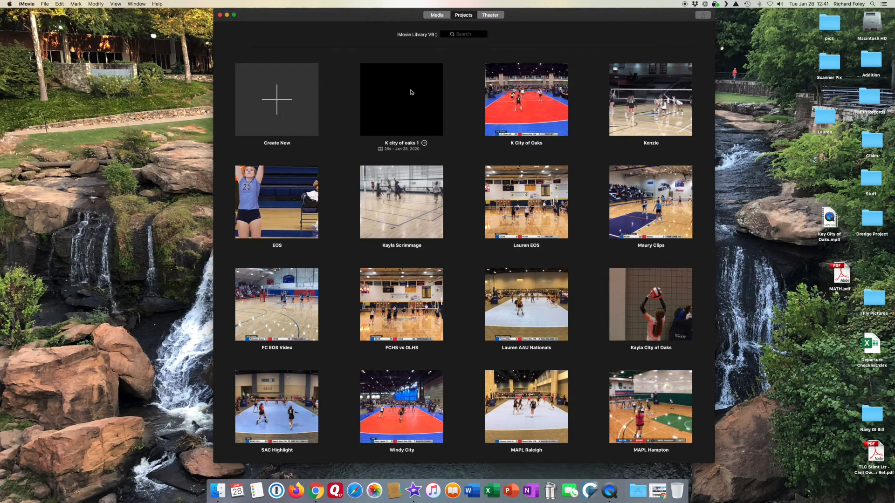
- Delete the project K city of oaks 1 from iMovie Library VB
{"action": "left_click", "coordinate": [424, 143]}
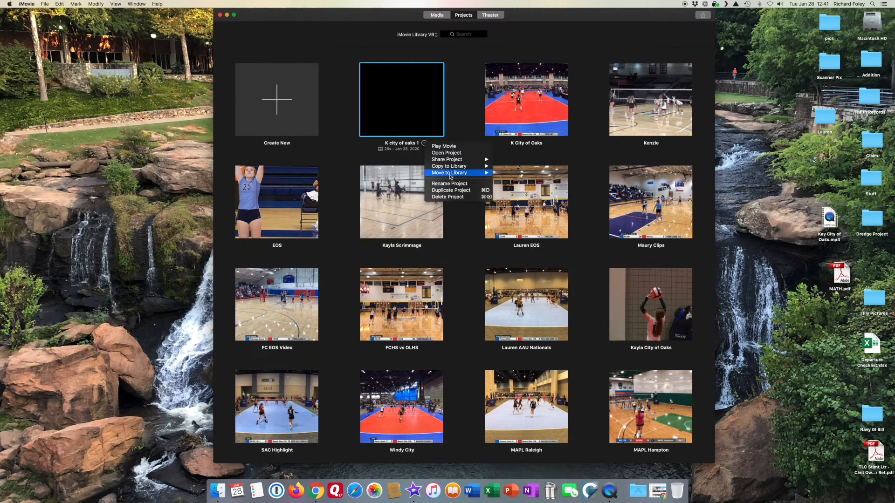
{"action": "left_click", "coordinate": [455, 197]}
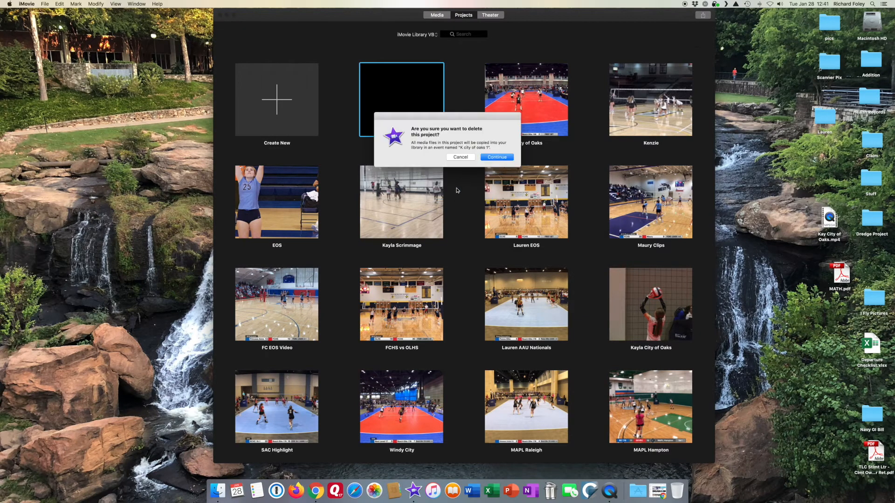
{"action": "left_click", "coordinate": [495, 157]}
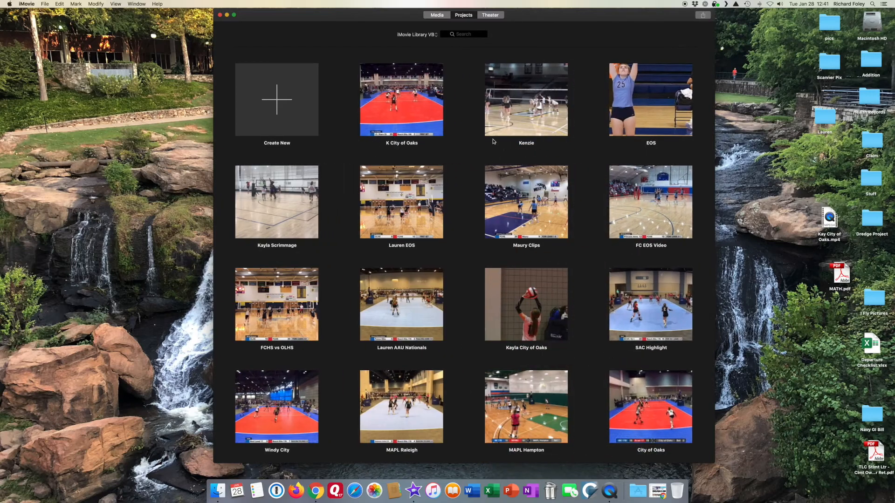
- Delete the event K city of oaks 1 under 2020 in iMovie Library VB and quit the application
{"action": "left_click", "coordinate": [437, 15]}
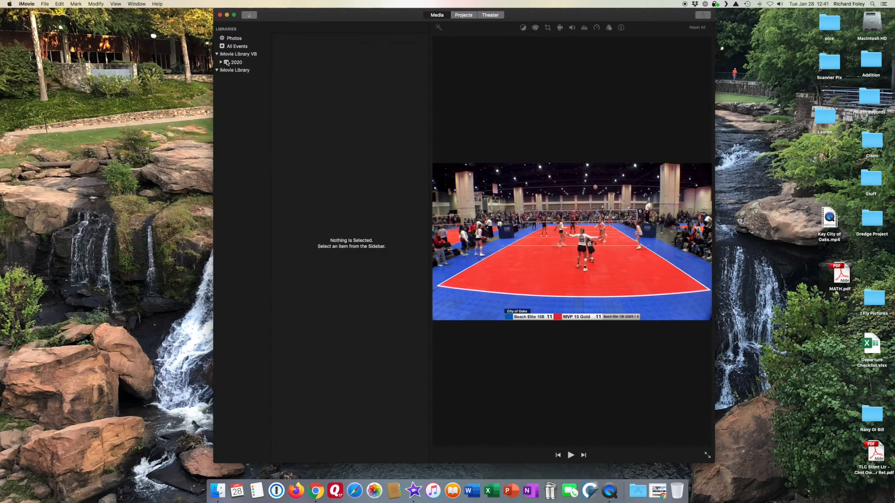
{"action": "left_click", "coordinate": [220, 62]}
{"action": "left_click", "coordinate": [242, 70]}
{"action": "right_click", "coordinate": [242, 71]}
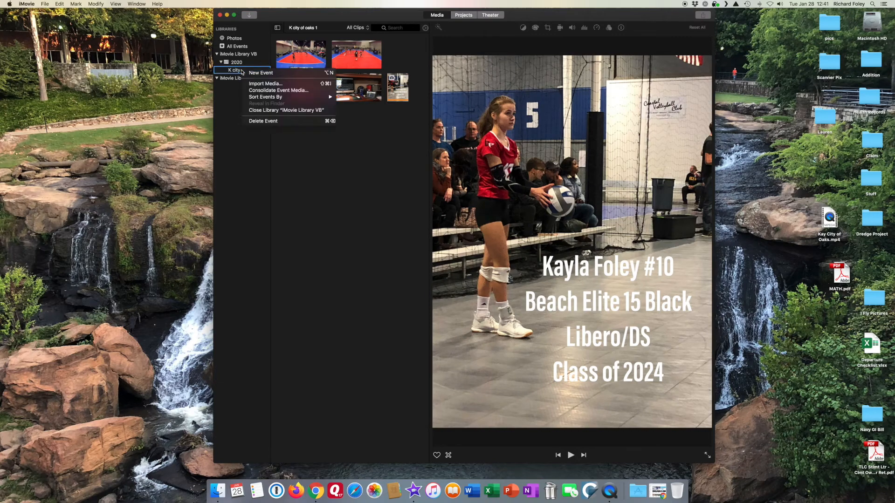
{"action": "left_click", "coordinate": [276, 122]}
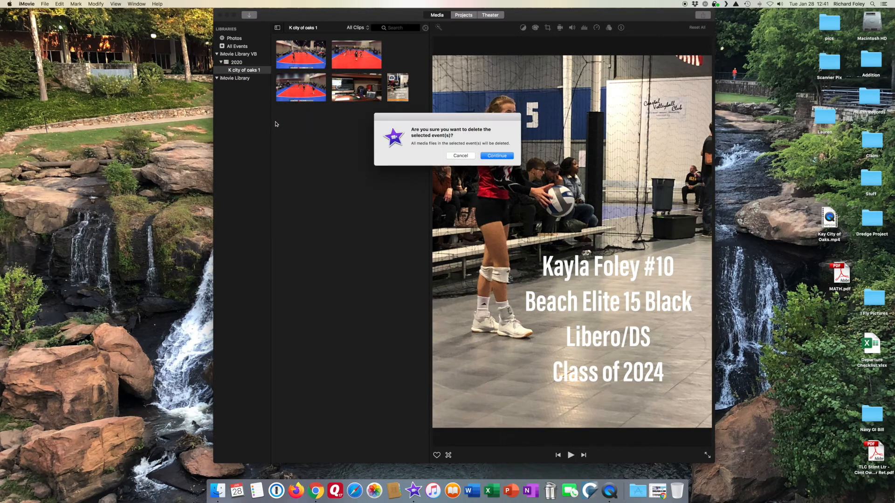
{"action": "left_click", "coordinate": [497, 156]}
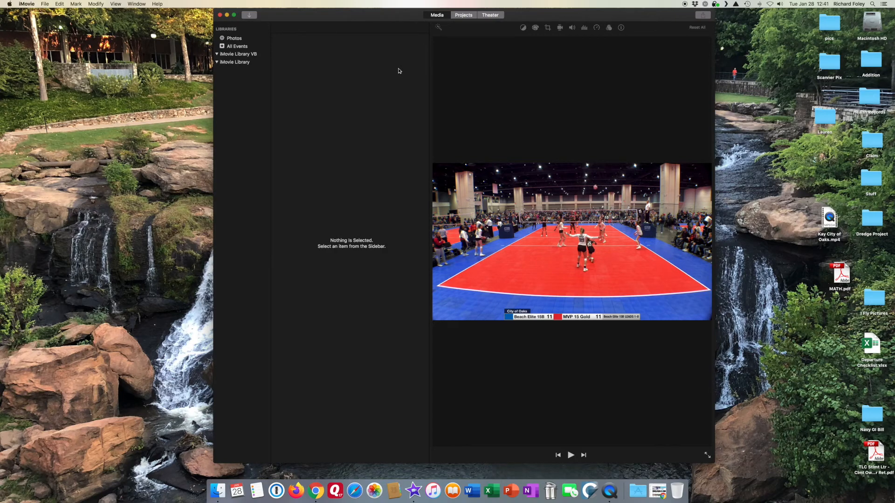
{"action": "key", "text": "super+q"}
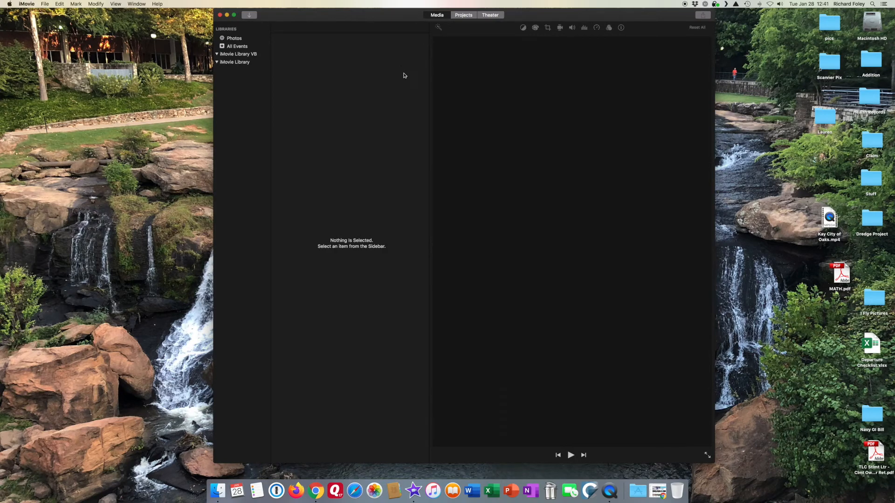
- Switch to YouTube in Chrome and sign in to the listed Google account by entering its account password
{"action": "left_click", "coordinate": [660, 487]}
{"action": "left_click", "coordinate": [671, 56]}
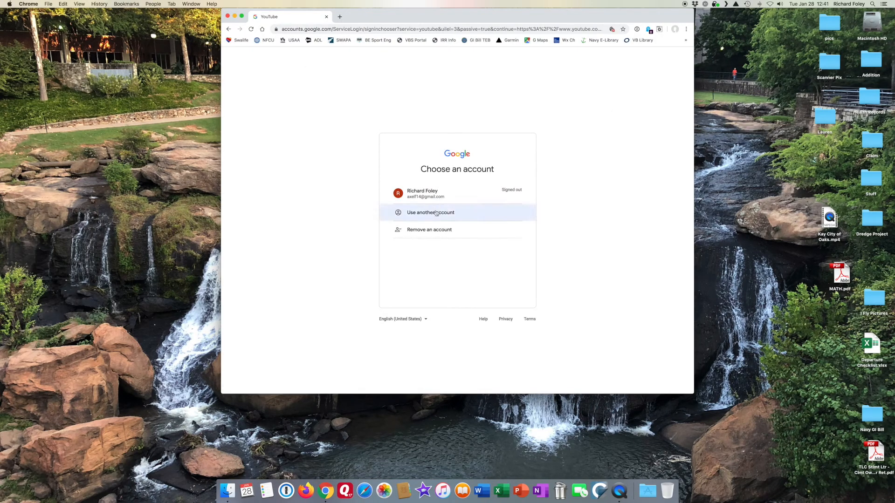
{"action": "left_click", "coordinate": [439, 196]}
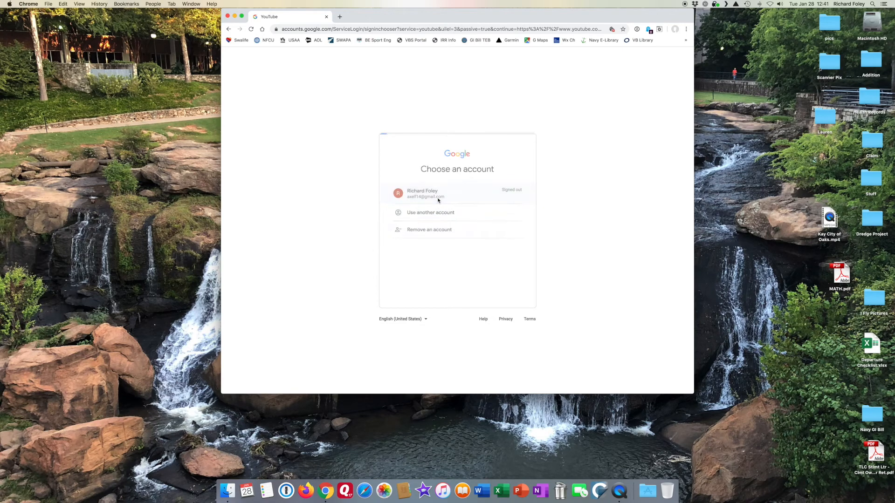
{"action": "type", "text": "••••••••••"}
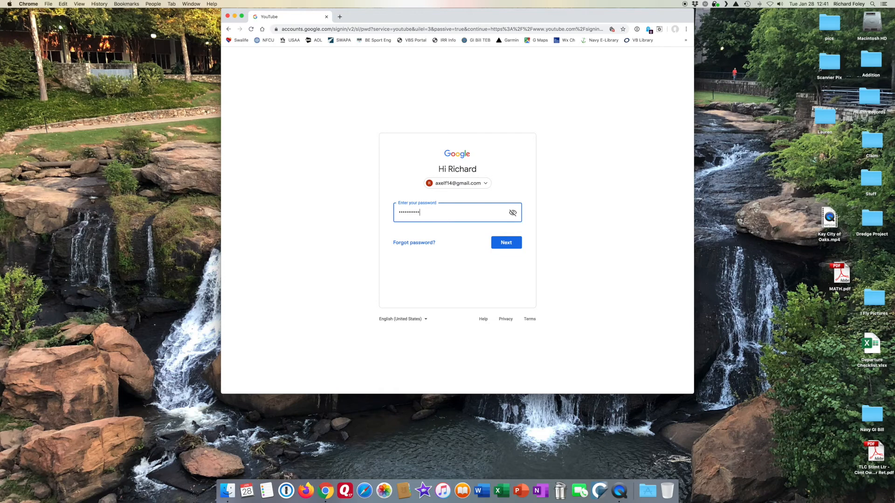
{"action": "left_click", "coordinate": [507, 243]}
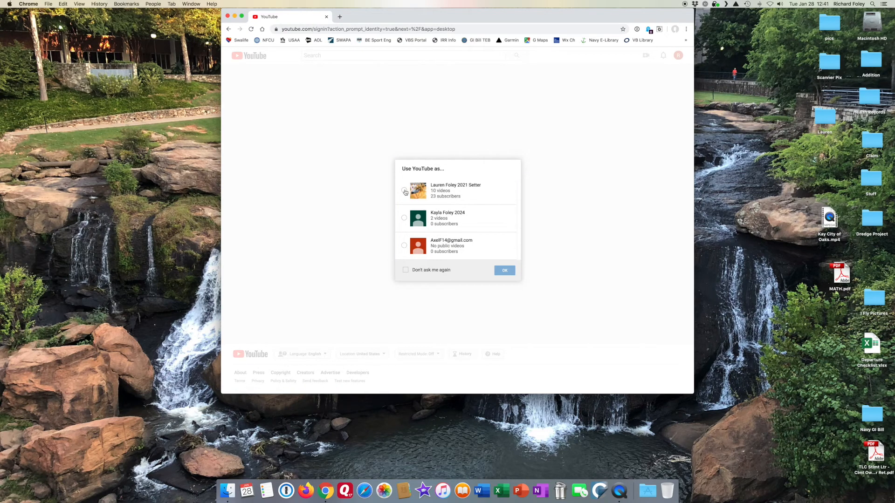
- Use YouTube as the 2021 Setter channel and open that channel's page
{"action": "left_click", "coordinate": [404, 190]}
{"action": "left_click", "coordinate": [504, 271]}
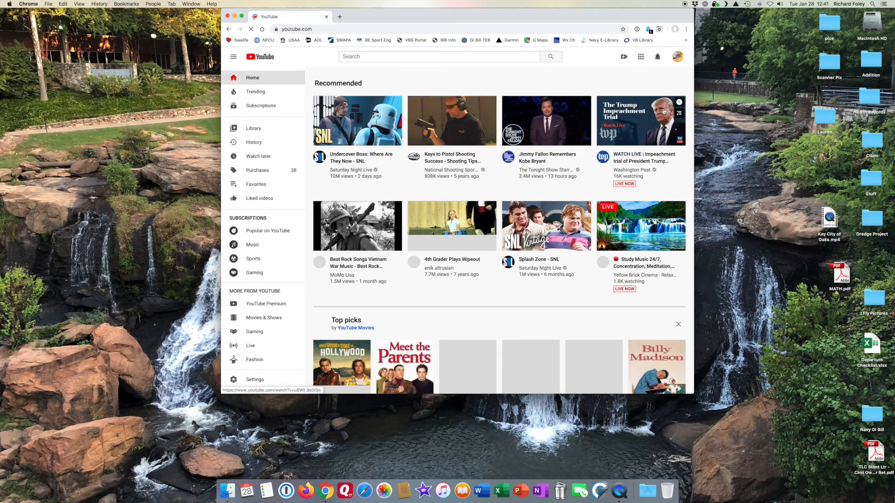
{"action": "left_click", "coordinate": [679, 58]}
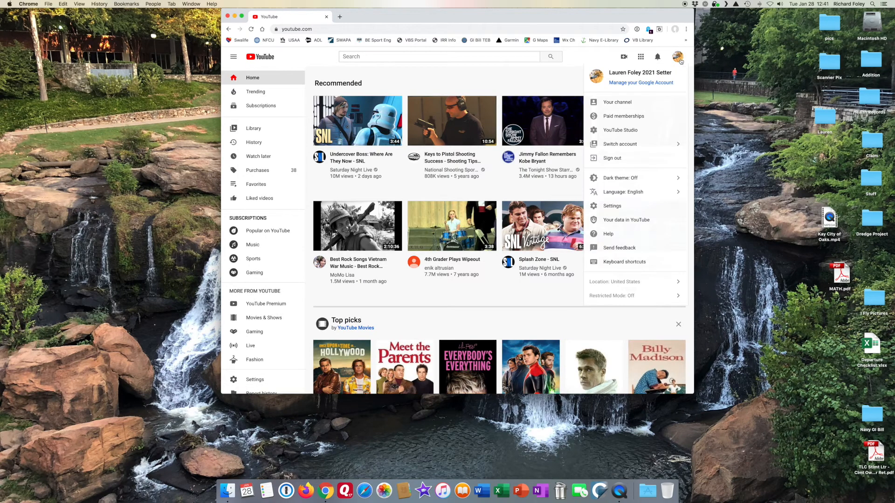
{"action": "left_click", "coordinate": [631, 104]}
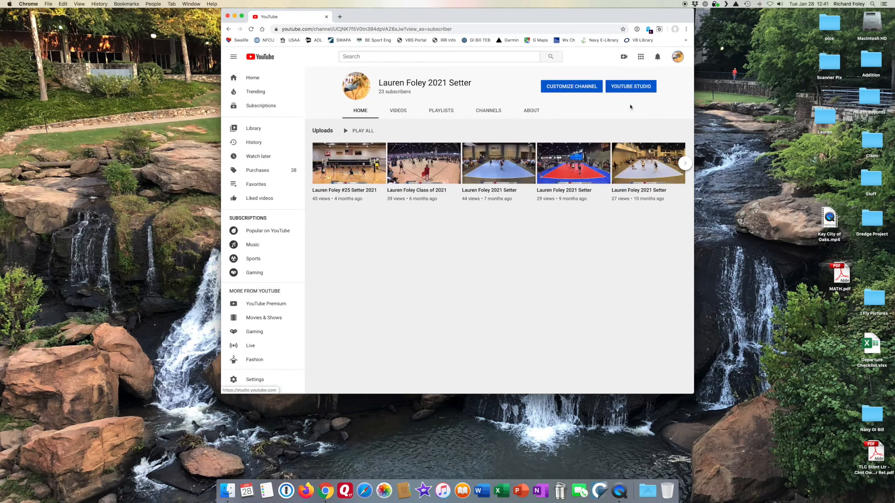
- Upload the video file Kay City of Oaks.mp4 from the Desktop to the channel
{"action": "left_click", "coordinate": [625, 58]}
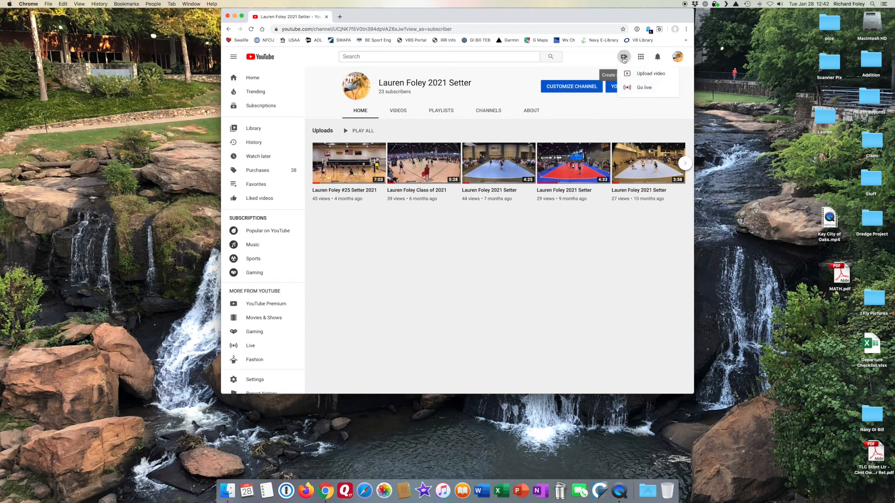
{"action": "left_click", "coordinate": [651, 75]}
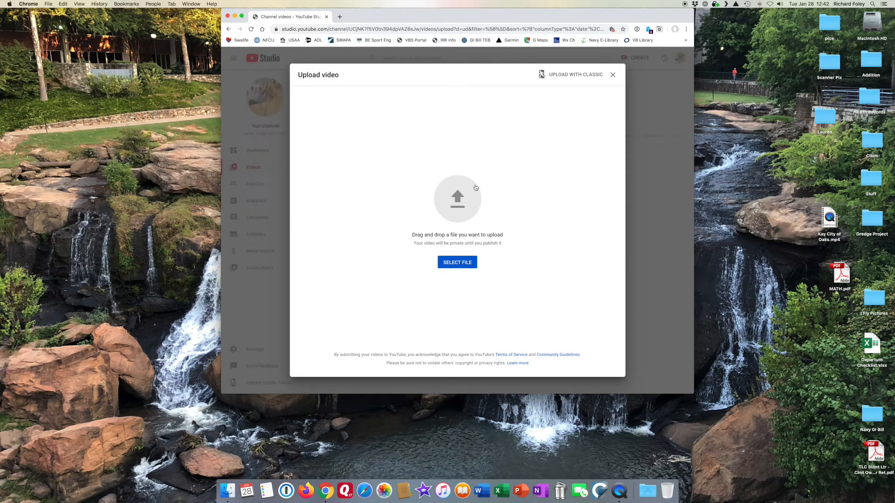
{"action": "left_click", "coordinate": [464, 263]}
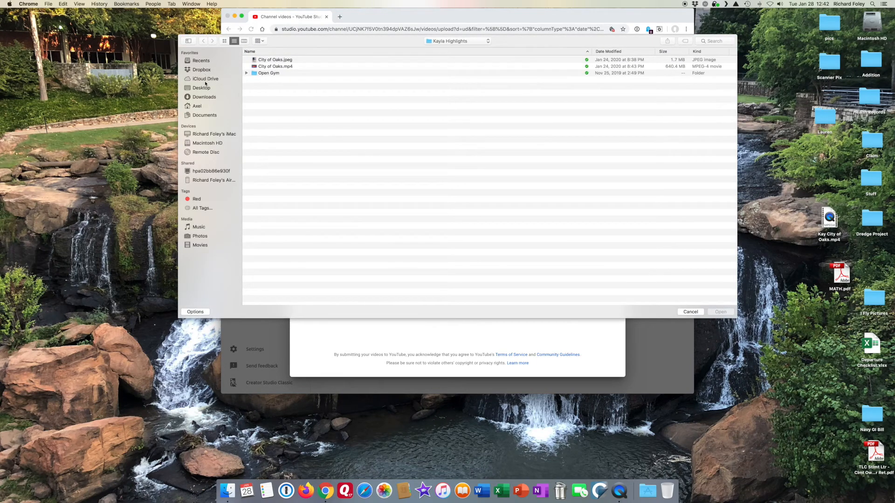
{"action": "left_click", "coordinate": [206, 88]}
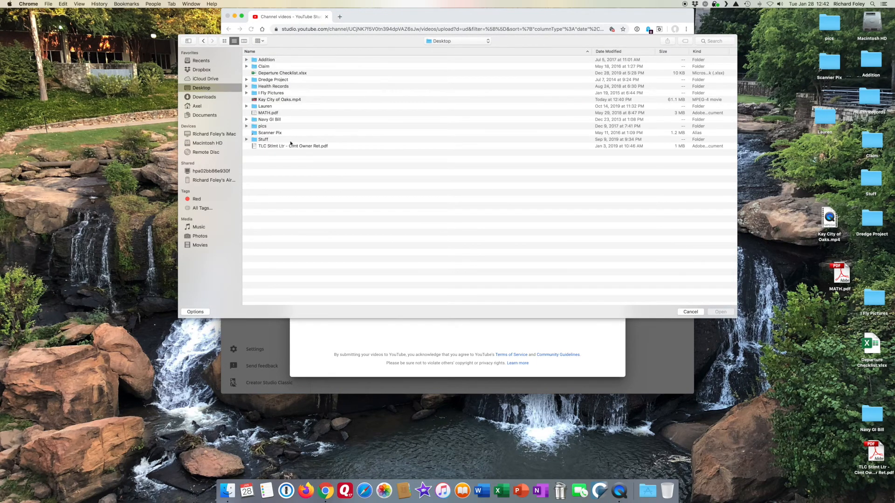
{"action": "left_click", "coordinate": [280, 100]}
{"action": "left_click", "coordinate": [708, 312]}
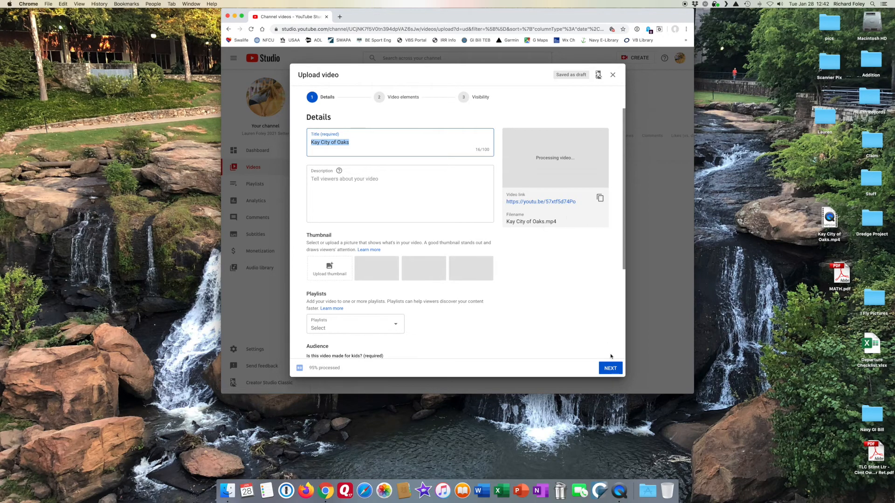
- Keep the default details and video elements, publish Kay City of Oaks with Public visibility, and close the processing notice
{"action": "left_click", "coordinate": [610, 369]}
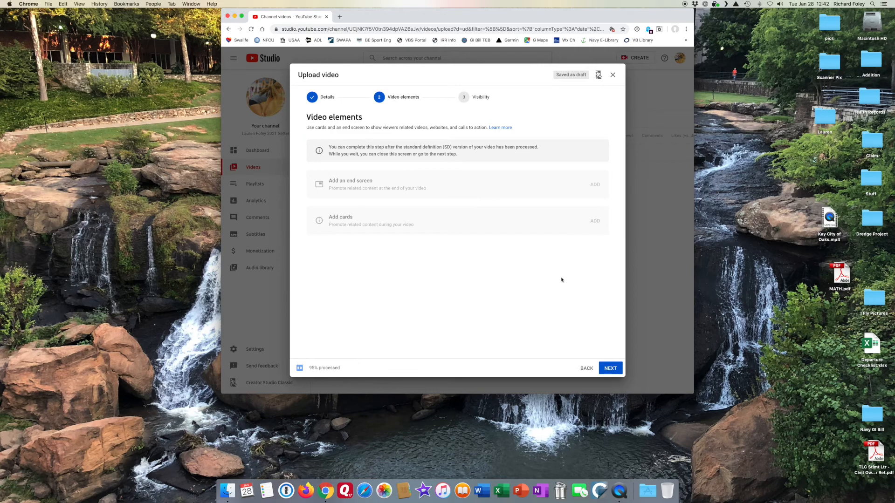
{"action": "left_click", "coordinate": [618, 373]}
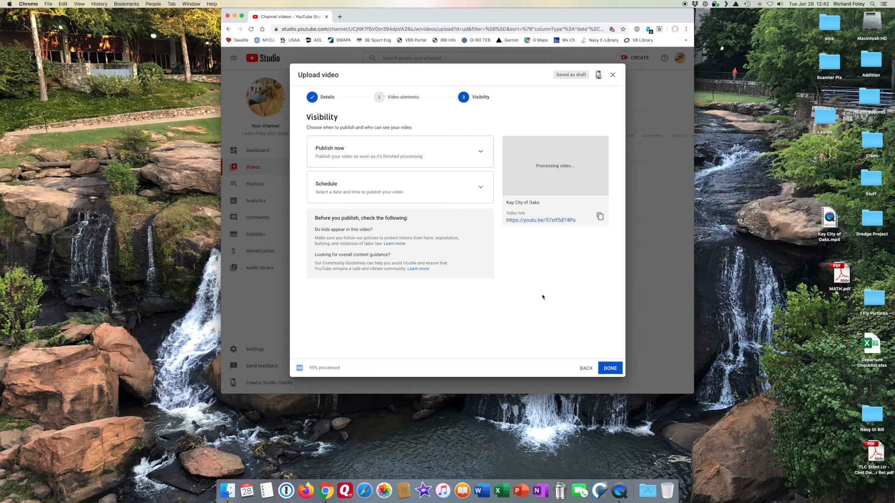
{"action": "left_click", "coordinate": [481, 152]}
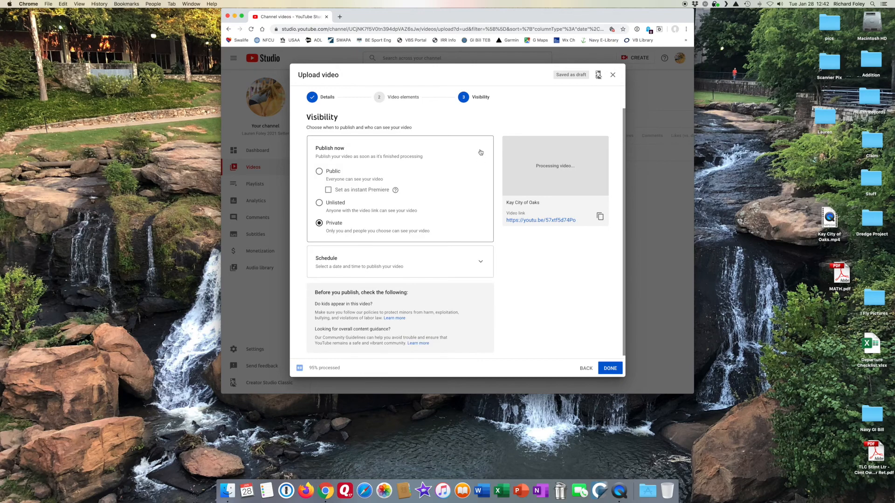
{"action": "left_click", "coordinate": [319, 171]}
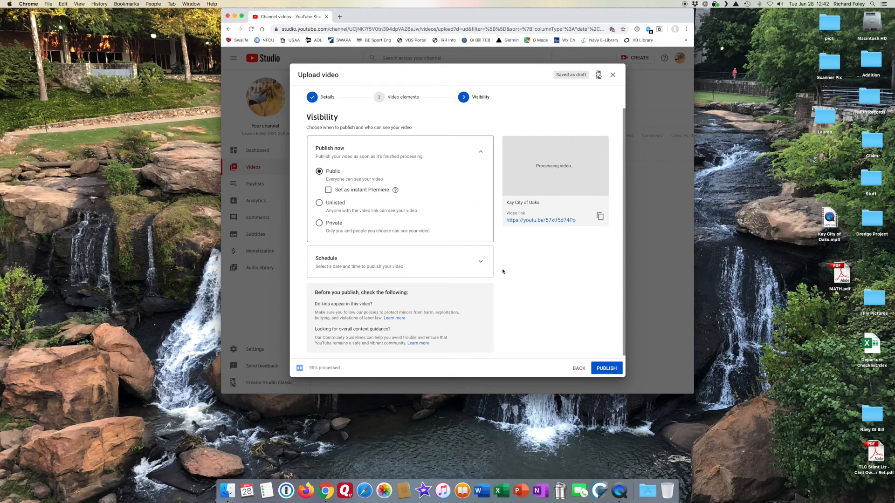
{"action": "left_click", "coordinate": [607, 368]}
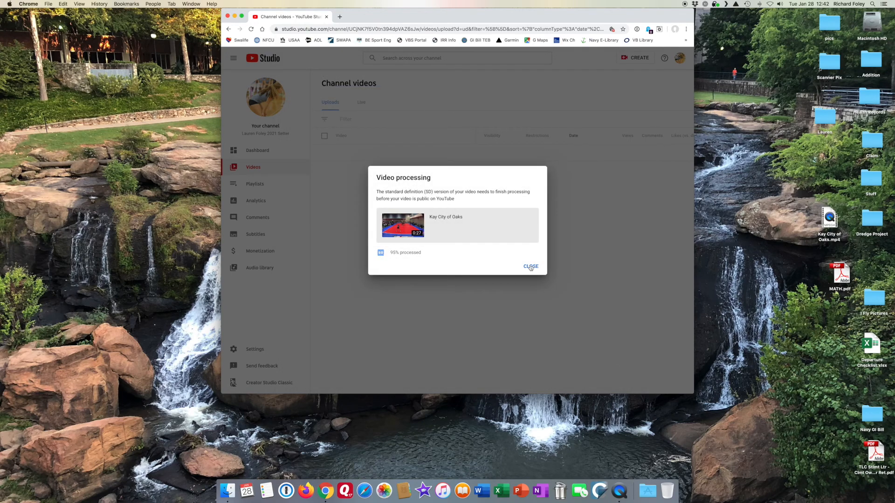
{"action": "left_click", "coordinate": [530, 268]}
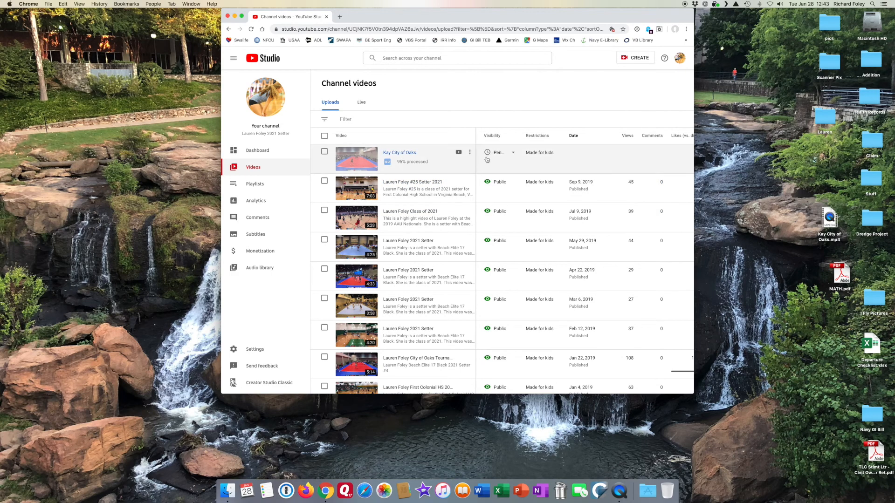
- Check the visibility setting of Kay City of Oaks and look over the channel's video list
{"action": "left_click", "coordinate": [514, 155]}
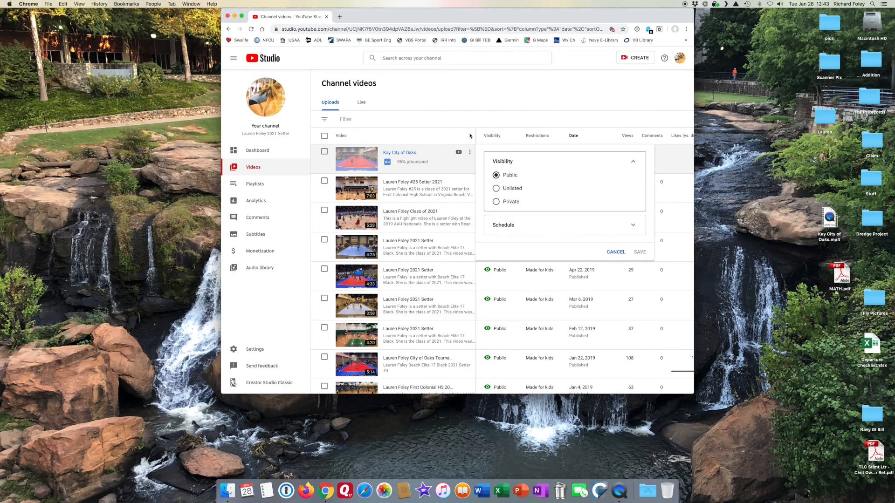
{"action": "left_click", "coordinate": [466, 135]}
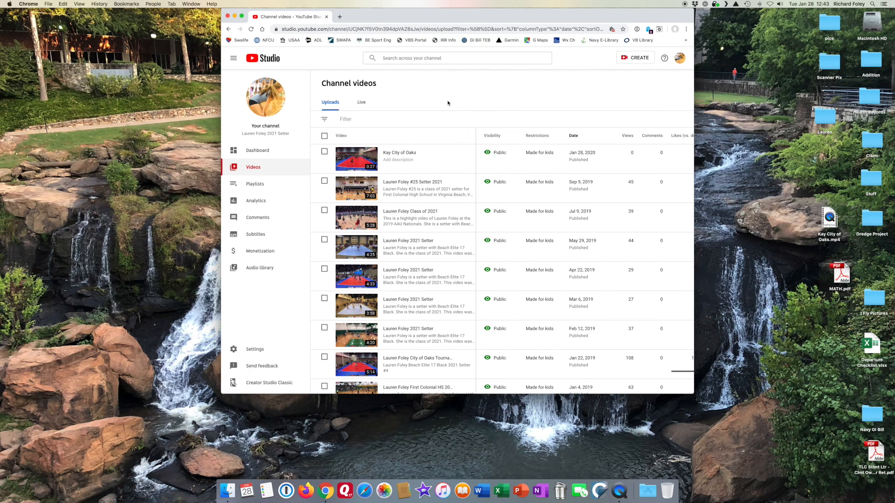
{"action": "scroll", "coordinate": [429, 189], "scroll_direction": "down", "scroll_amount": 2}
{"action": "scroll", "coordinate": [429, 191], "scroll_direction": "up", "scroll_amount": 2}
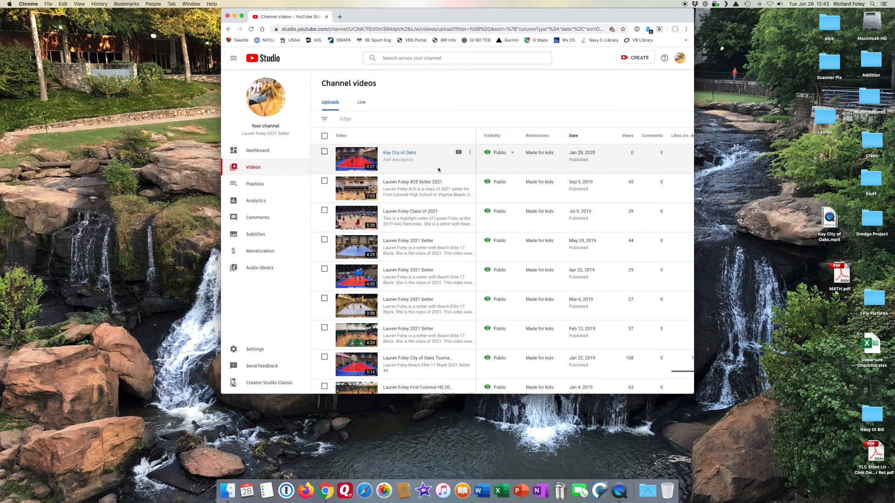